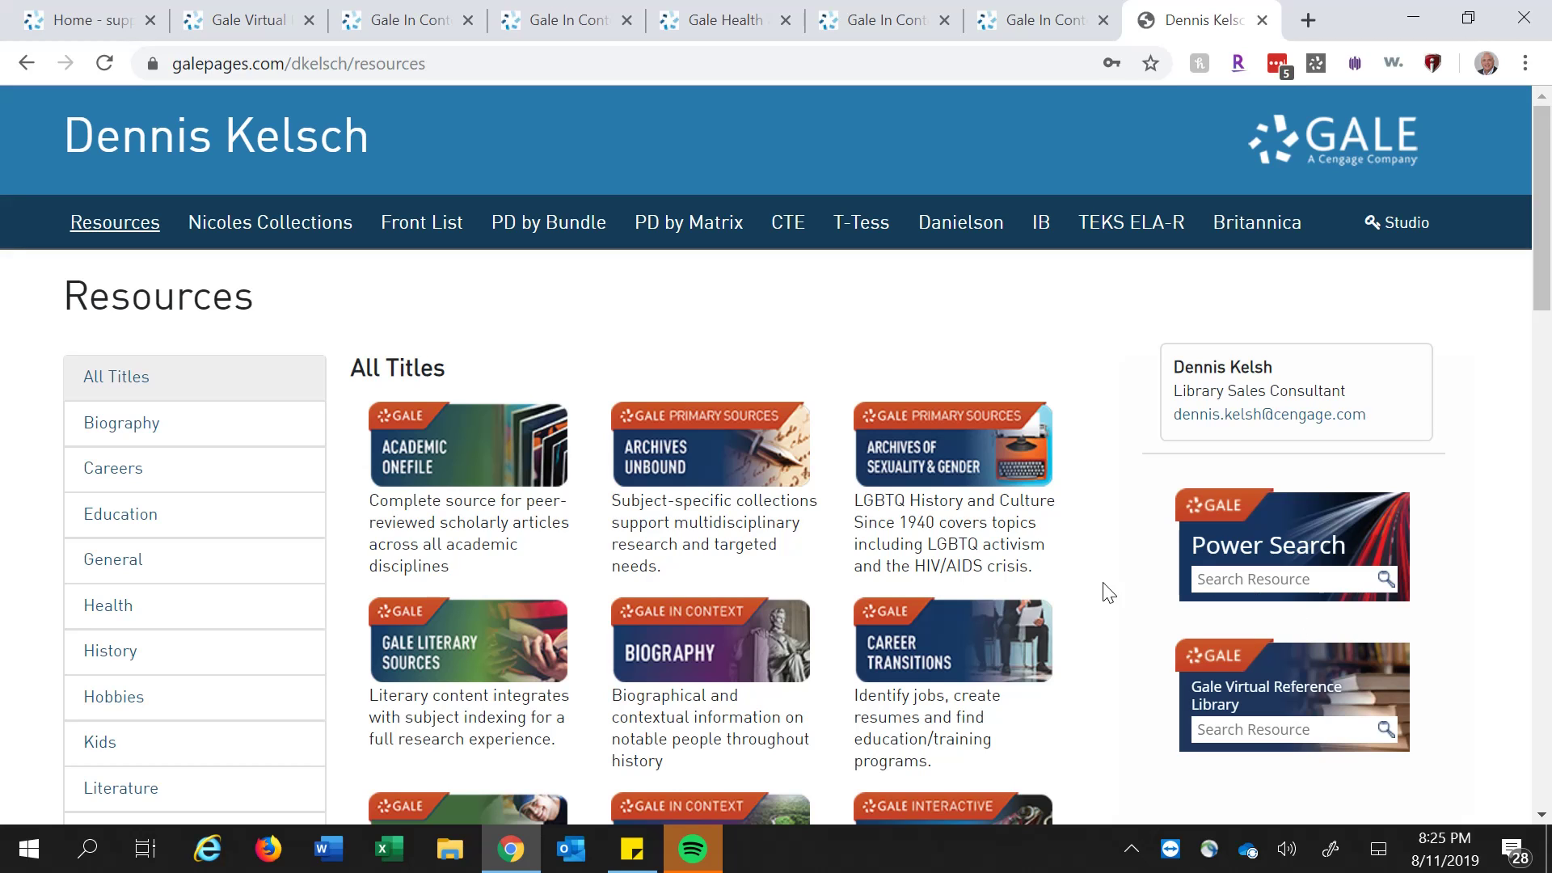
# Look over the list of Gale resources and the Gale In Context: Biography home page
pyautogui.scroll(-6, 1095, 587)
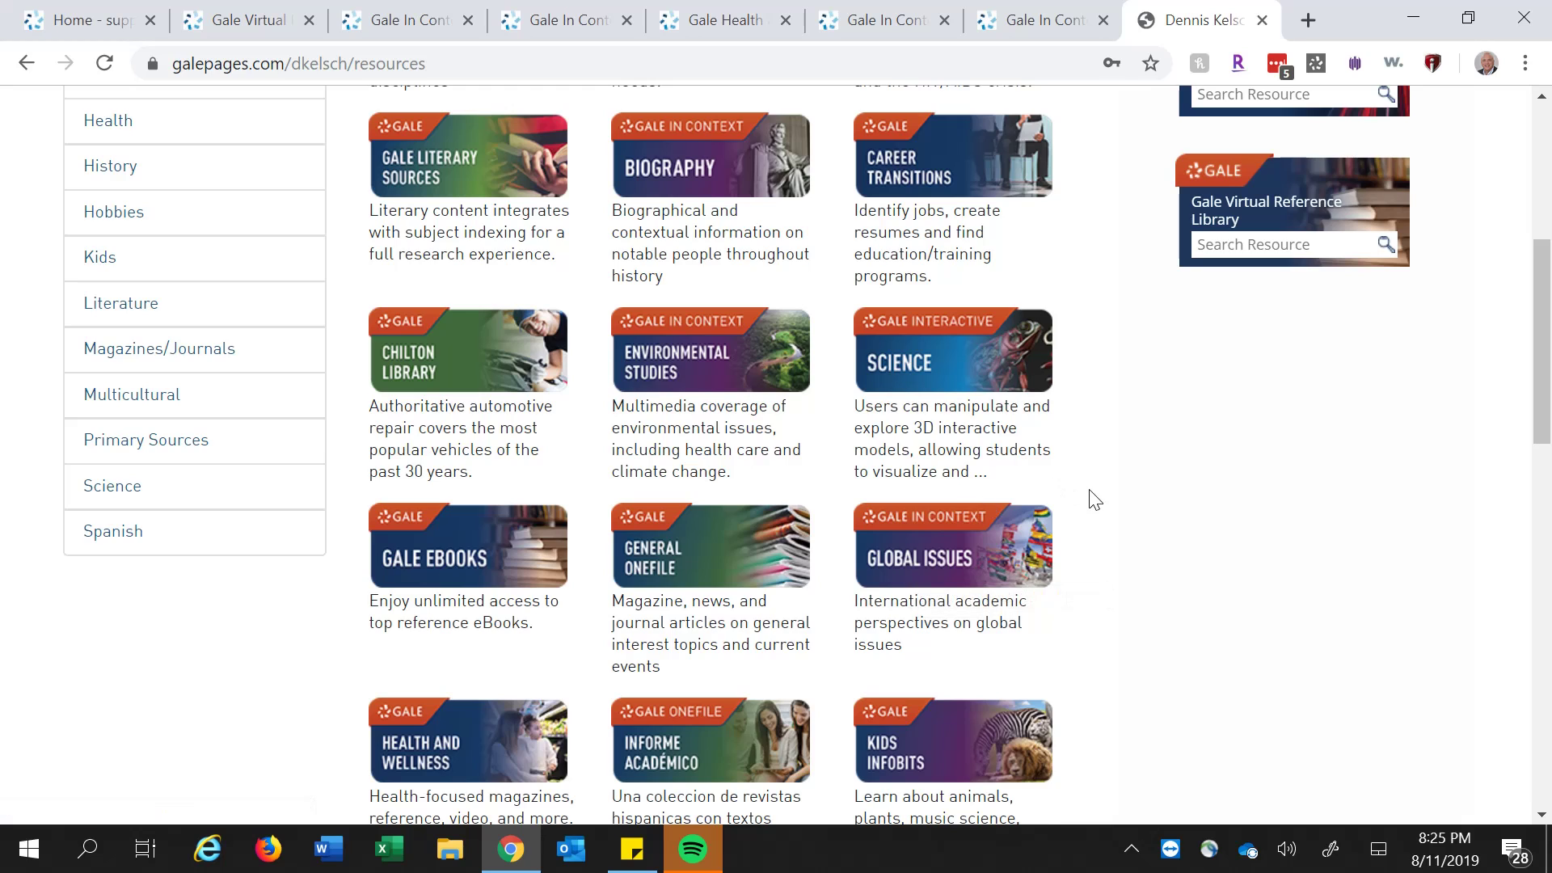
pyautogui.scroll(6, 1091, 495)
pyautogui.click(1031, 32)
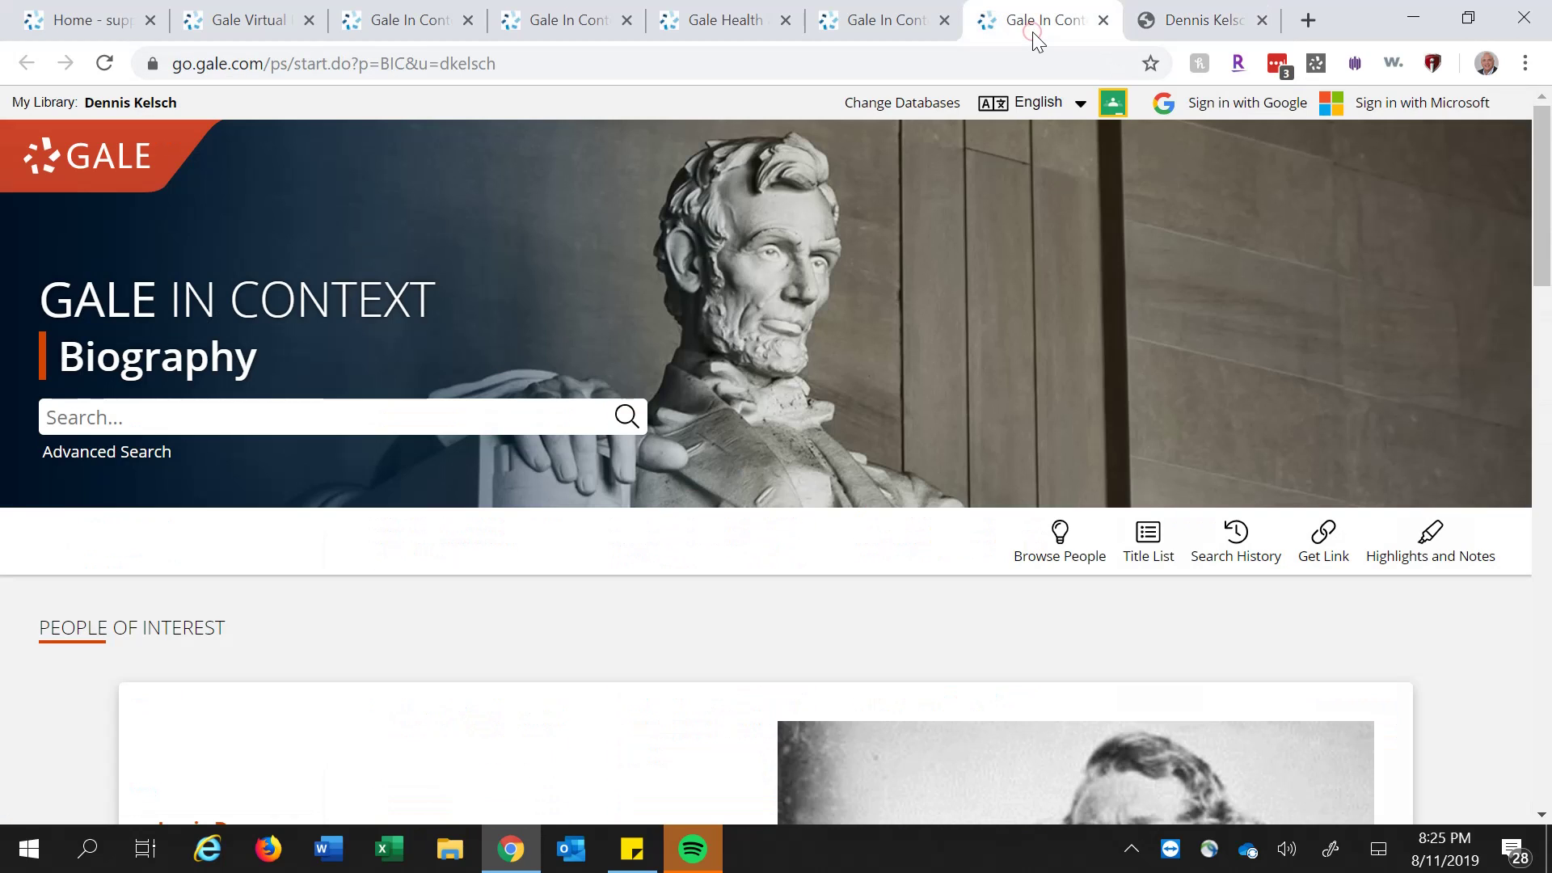
pyautogui.scroll(-10, 966, 232)
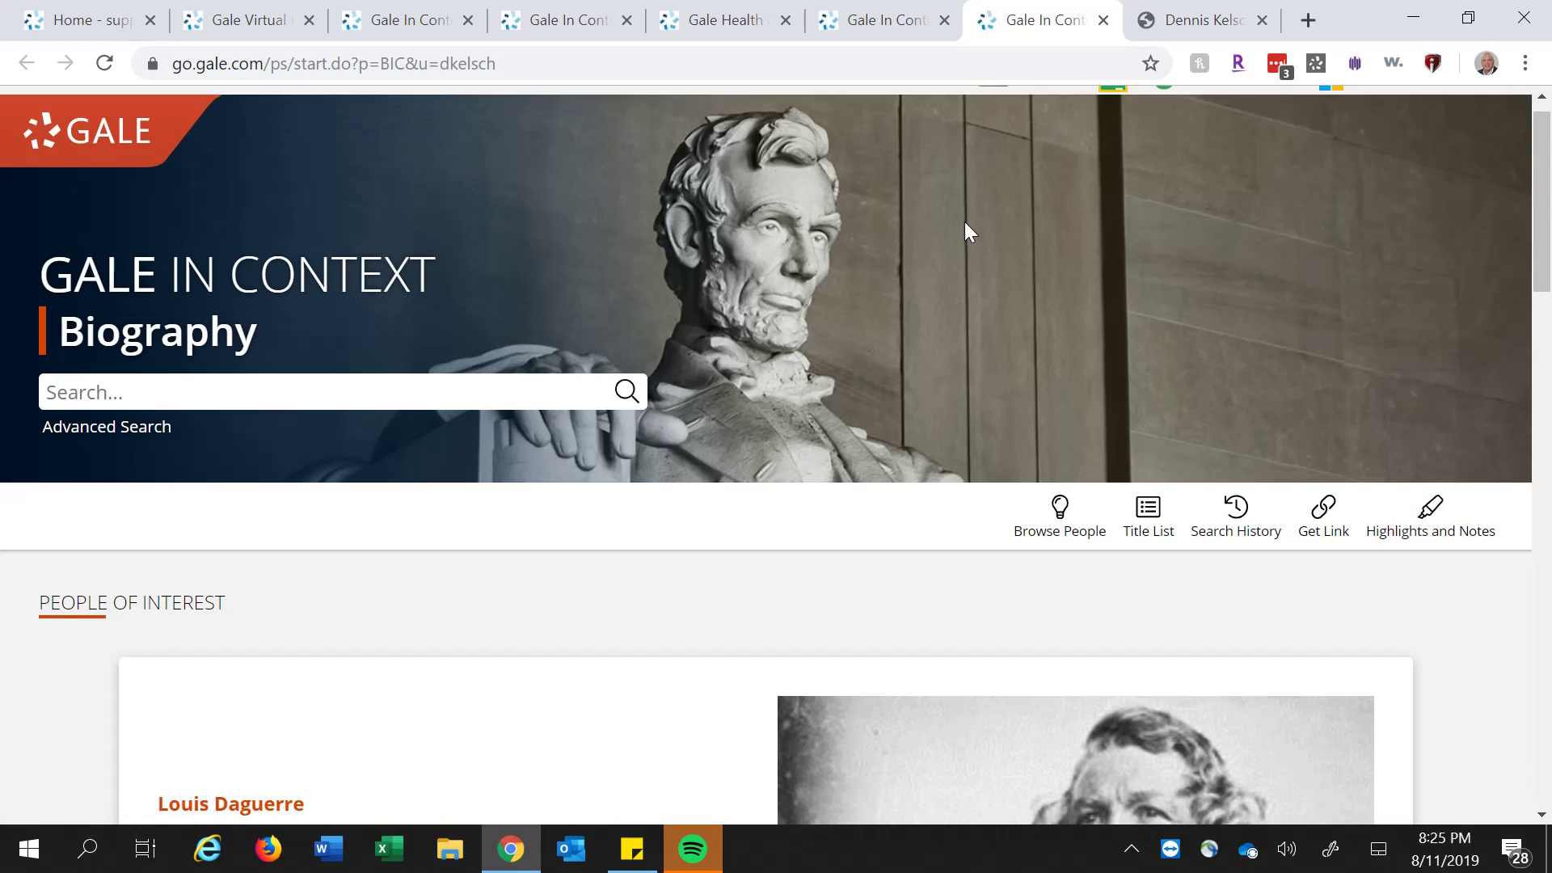
pyautogui.scroll(-3, 970, 232)
pyautogui.scroll(15, 970, 232)
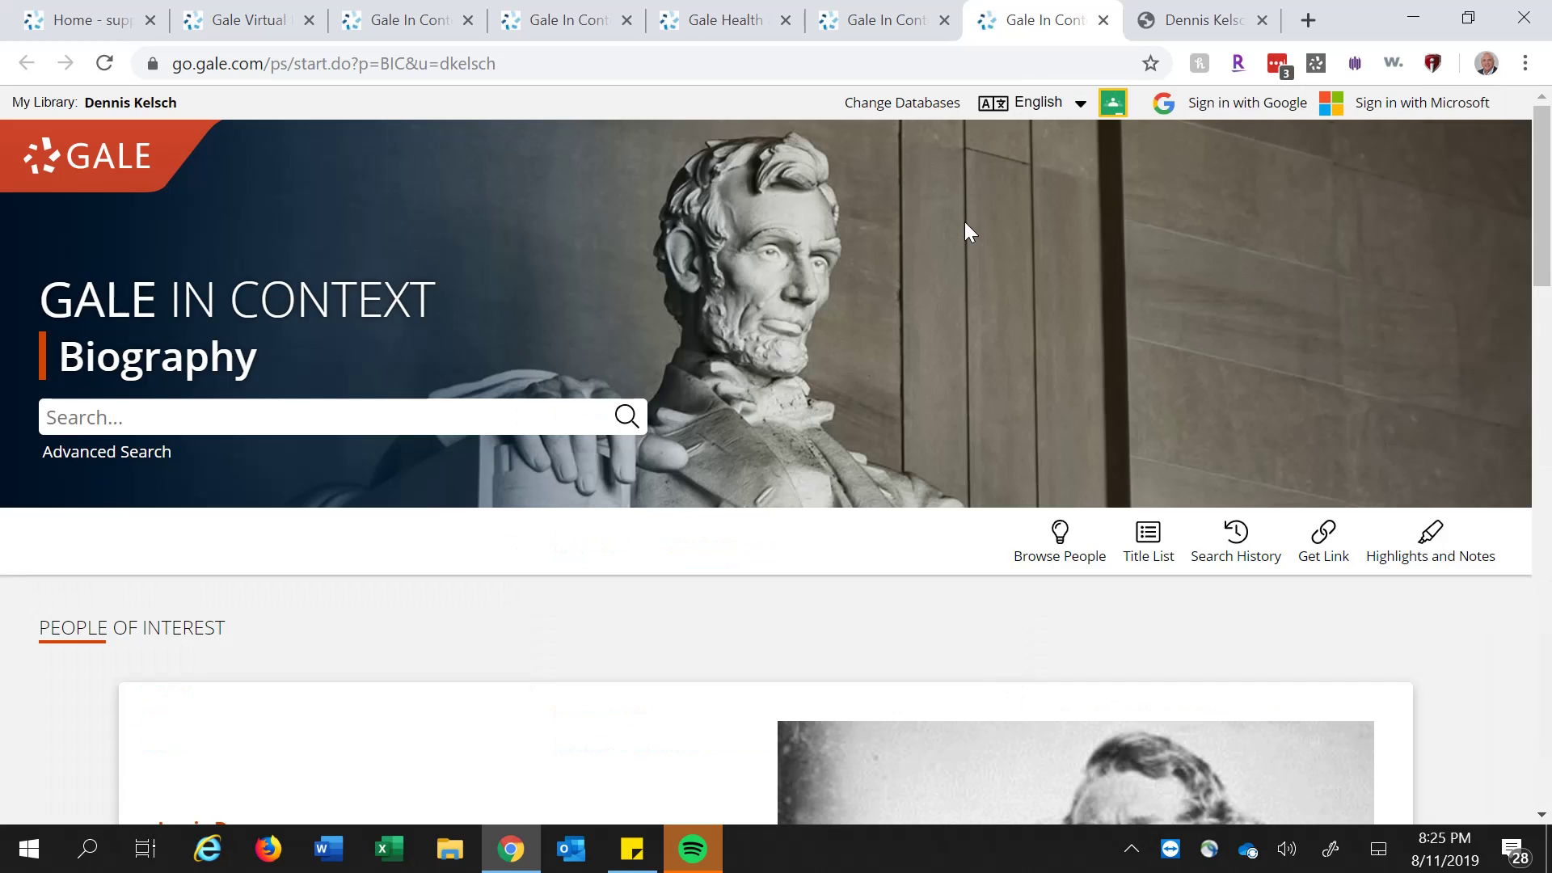
# View the Gale In Context: Environmental Studies home page and close one of the open Gale In Context pages
pyautogui.click(873, 36)
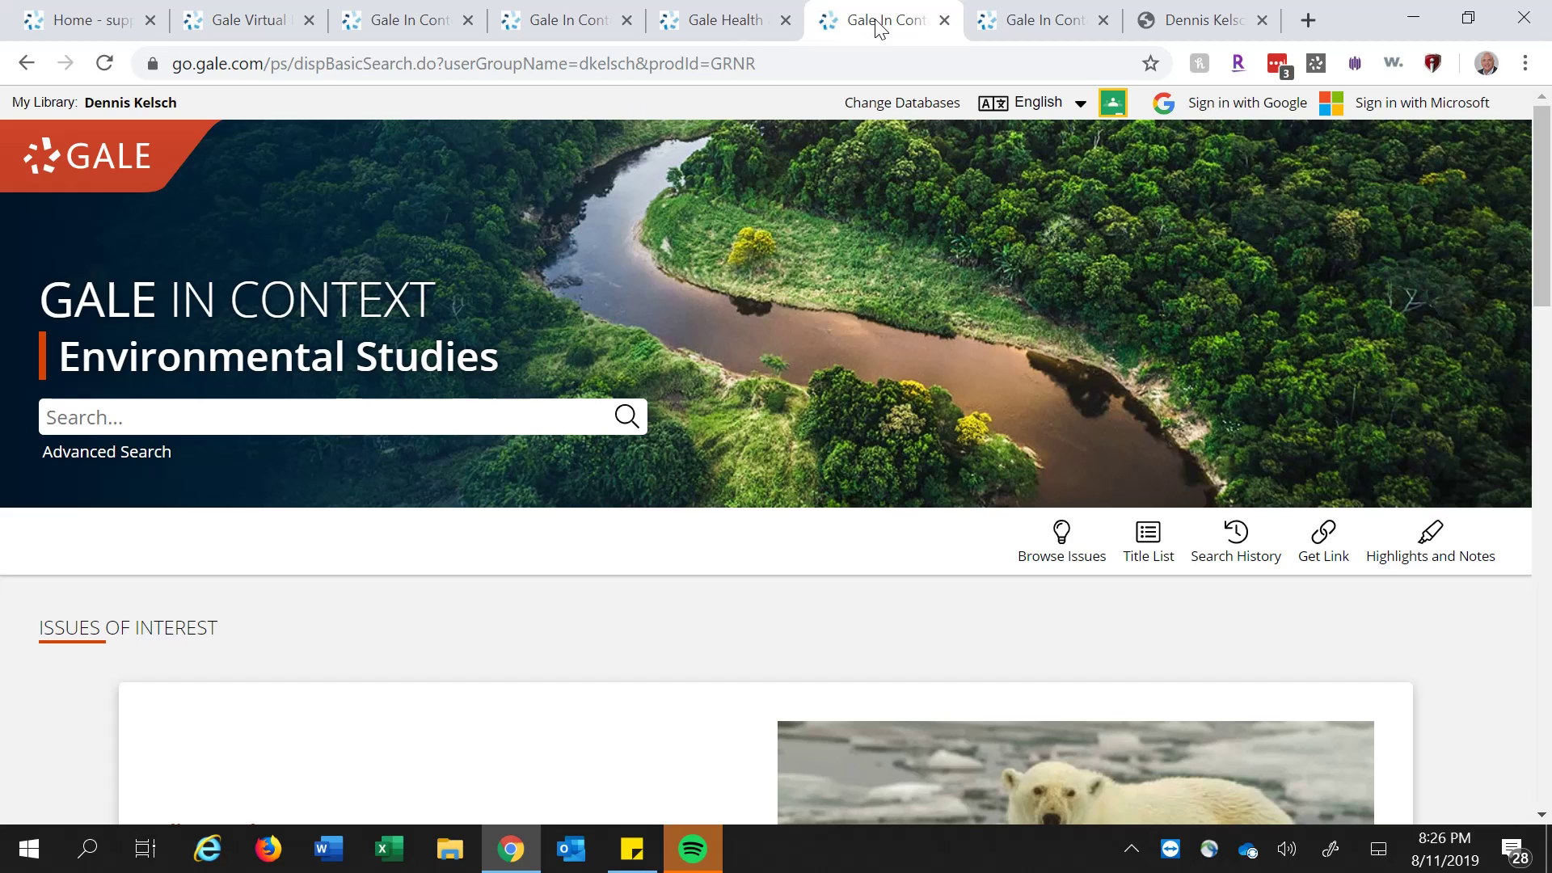
pyautogui.click(944, 20)
# View the open home pages of Gale Health and Wellness, Middle School, High School and Gale Virtual Reference Library
pyautogui.click(731, 24)
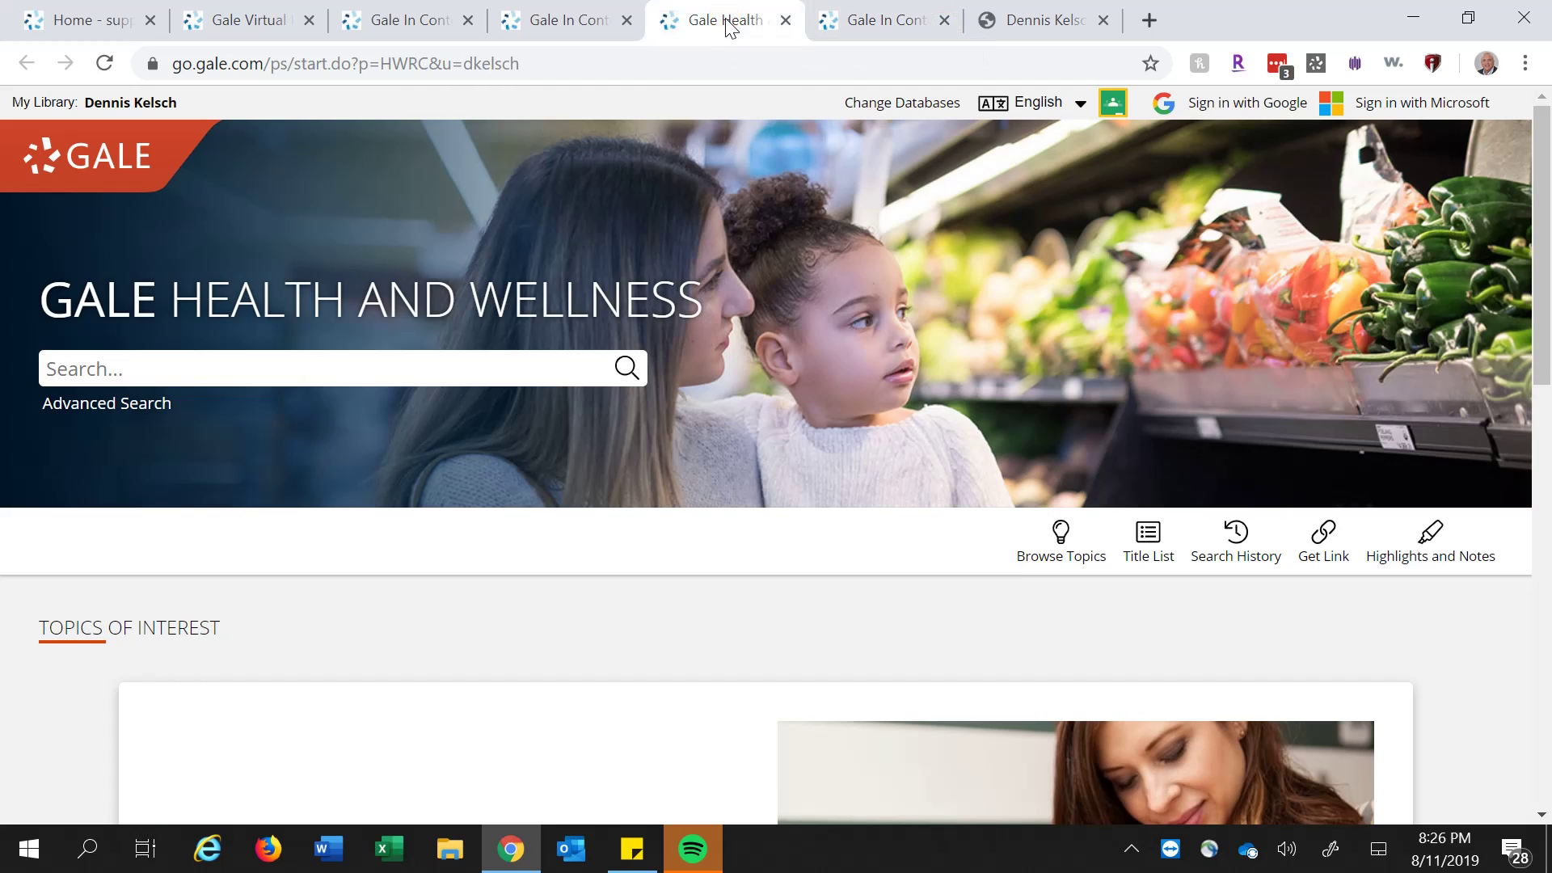
pyautogui.click(619, 31)
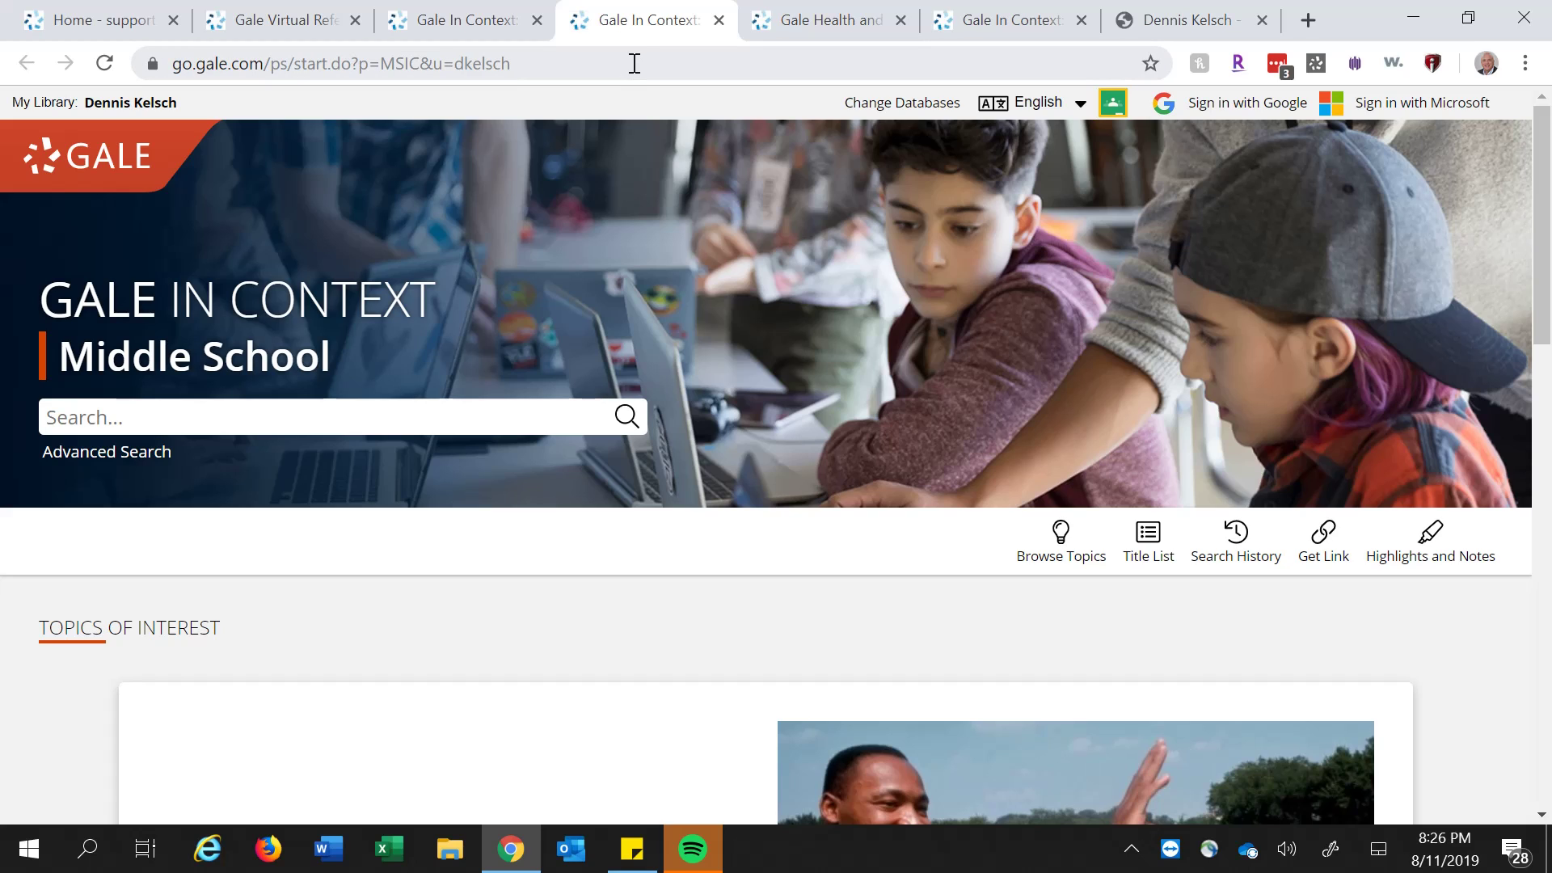
pyautogui.click(479, 26)
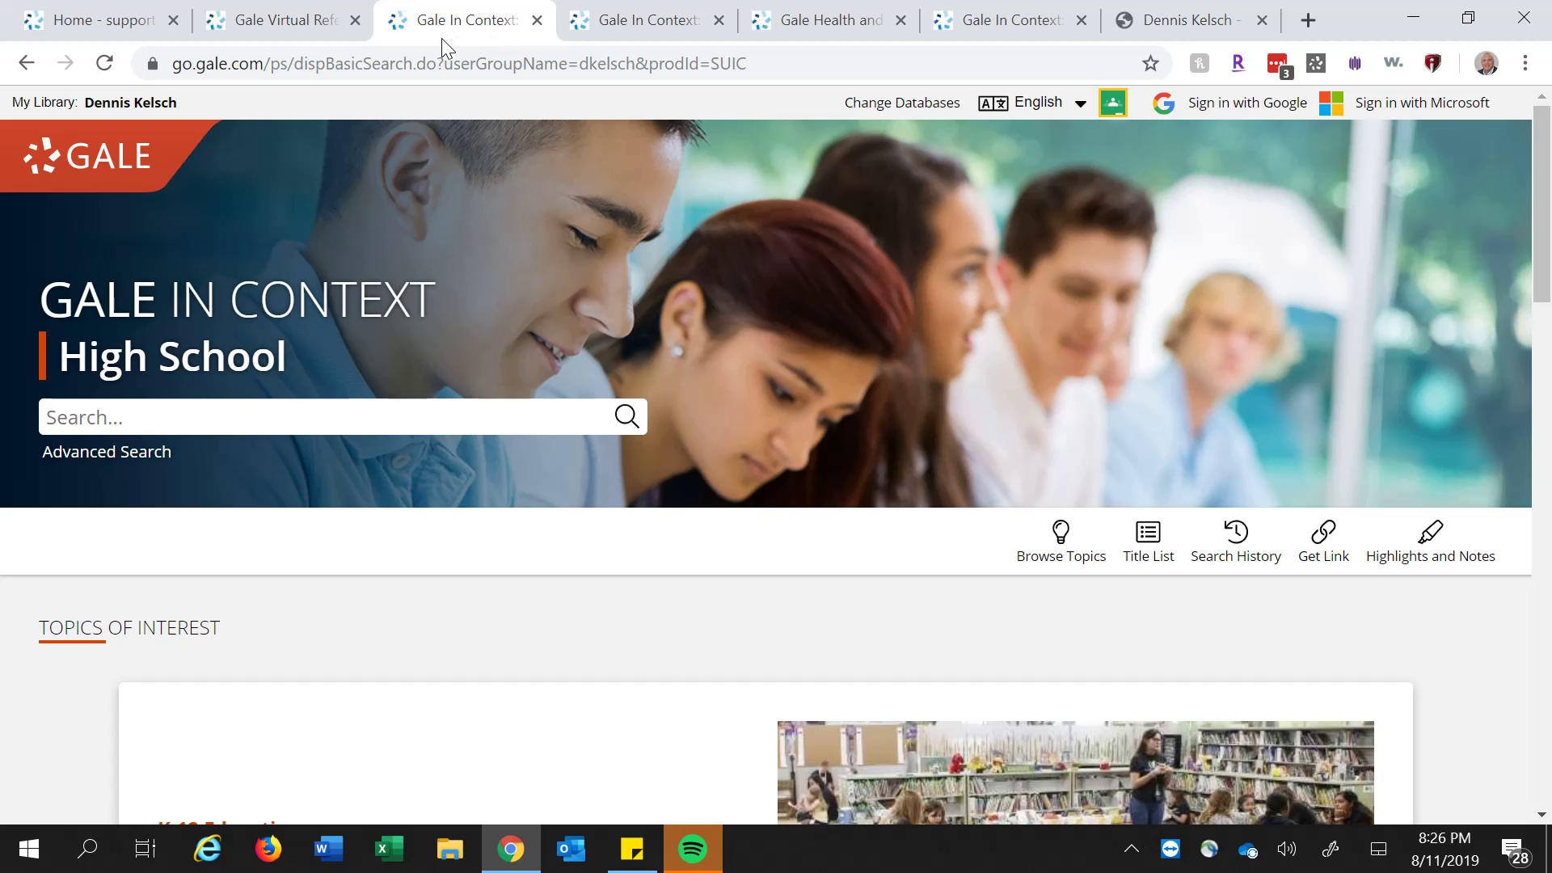
pyautogui.click(272, 18)
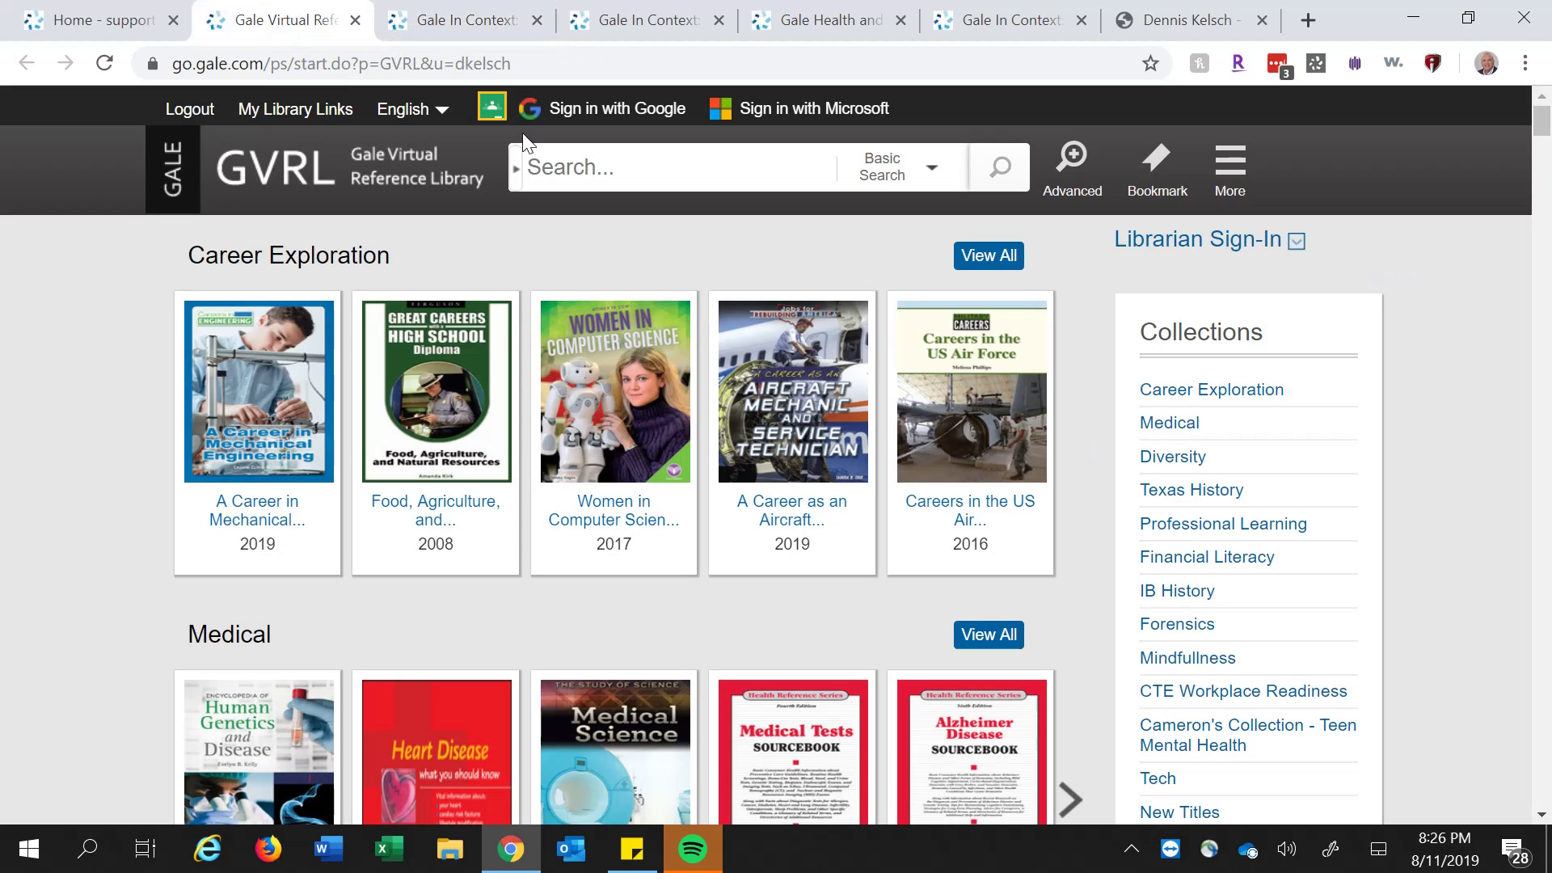
# Compare the home pages of Gale In Context: High School and Biography, including High School's featured topic of interest
pyautogui.click(456, 21)
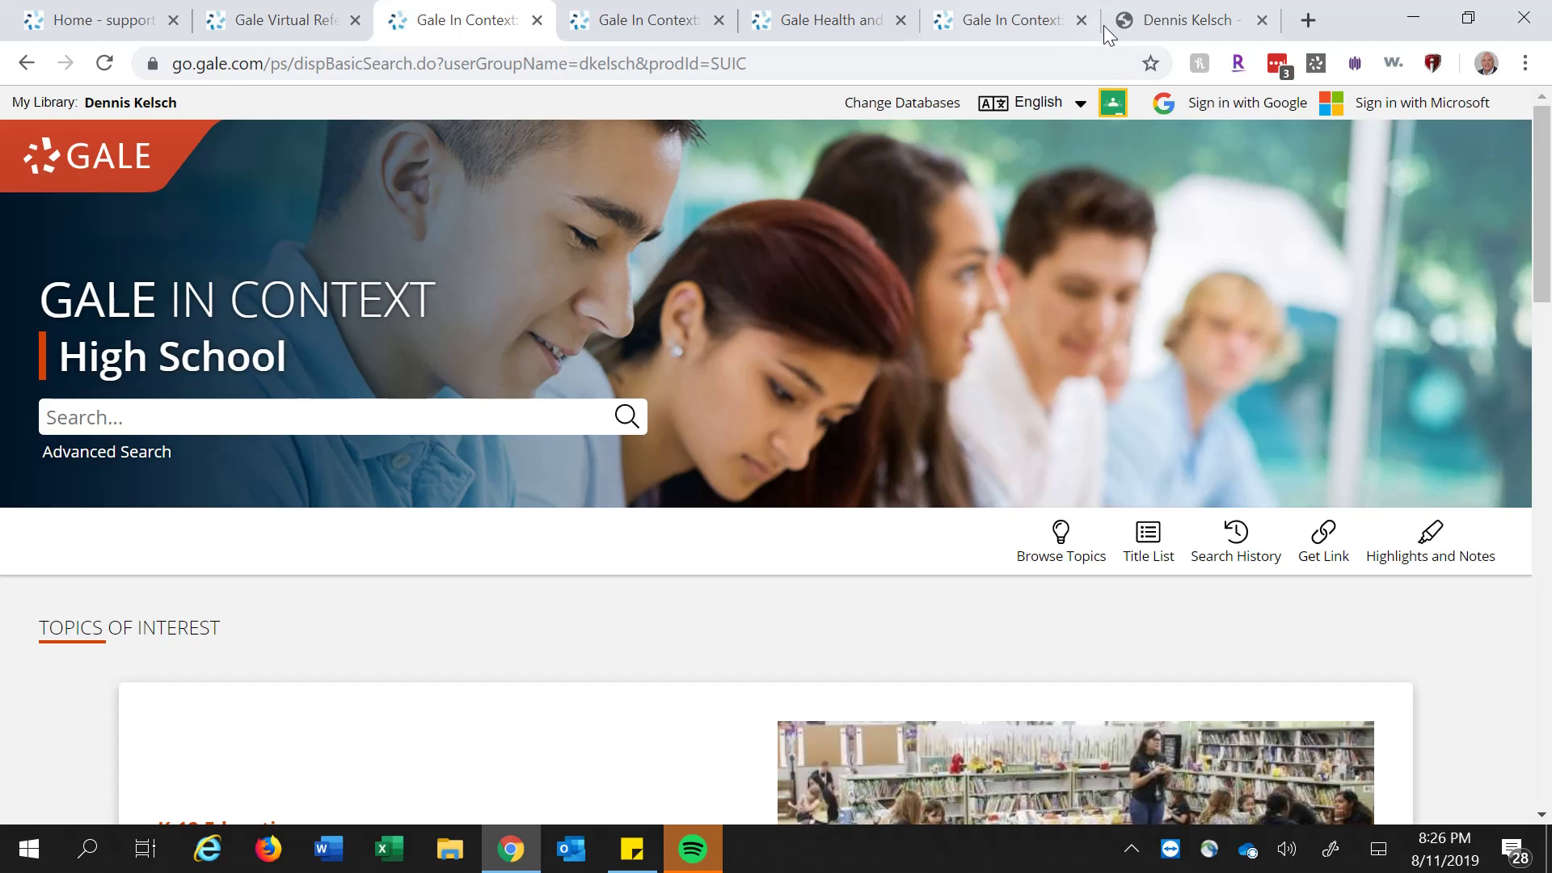
pyautogui.click(1028, 28)
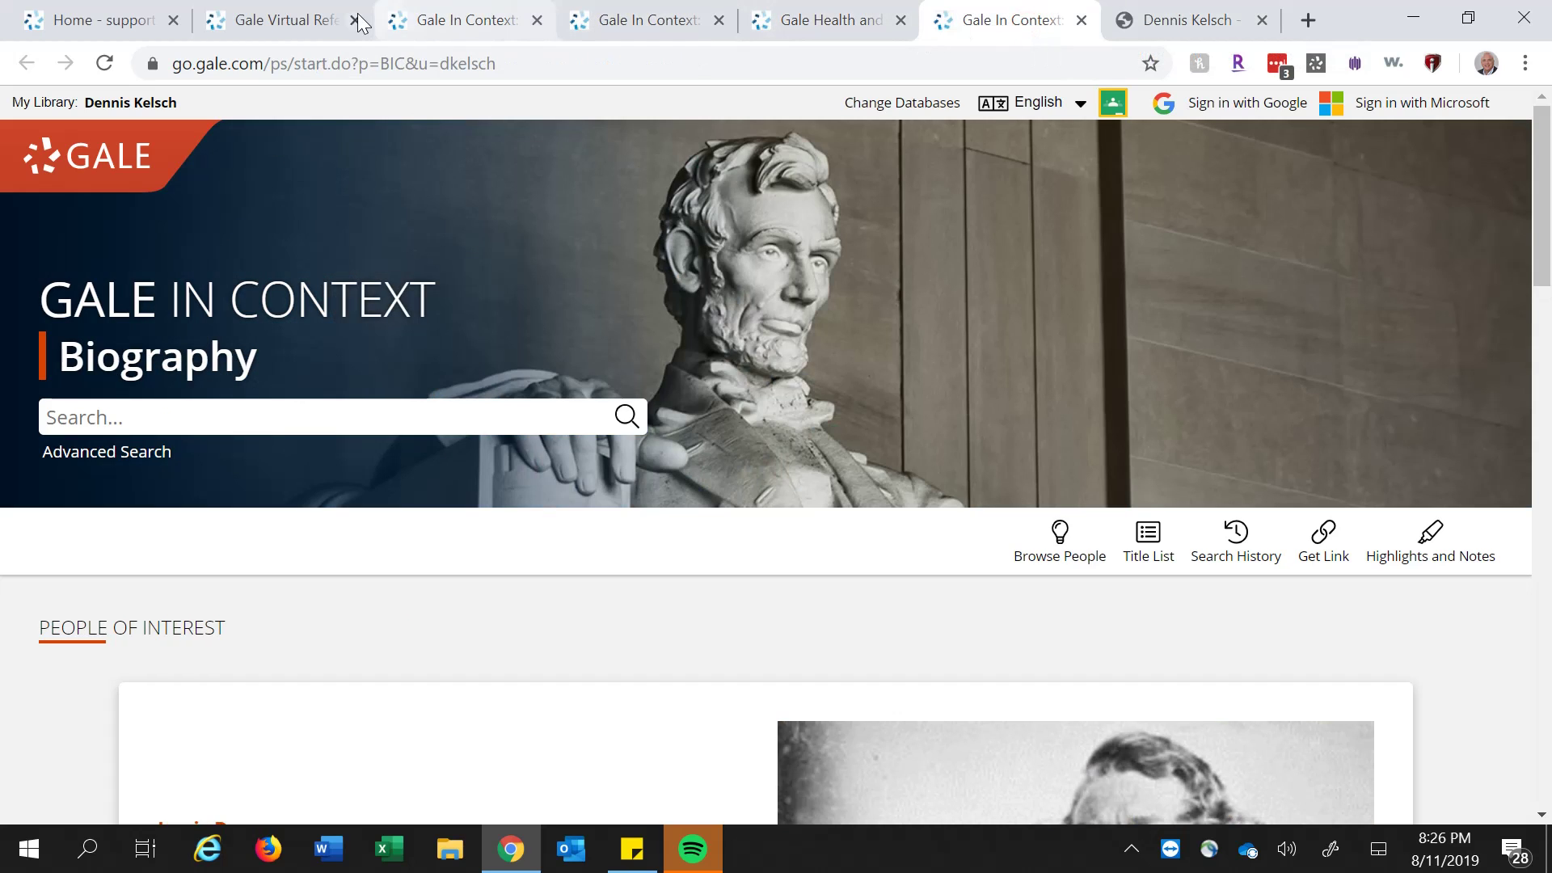
pyautogui.click(477, 27)
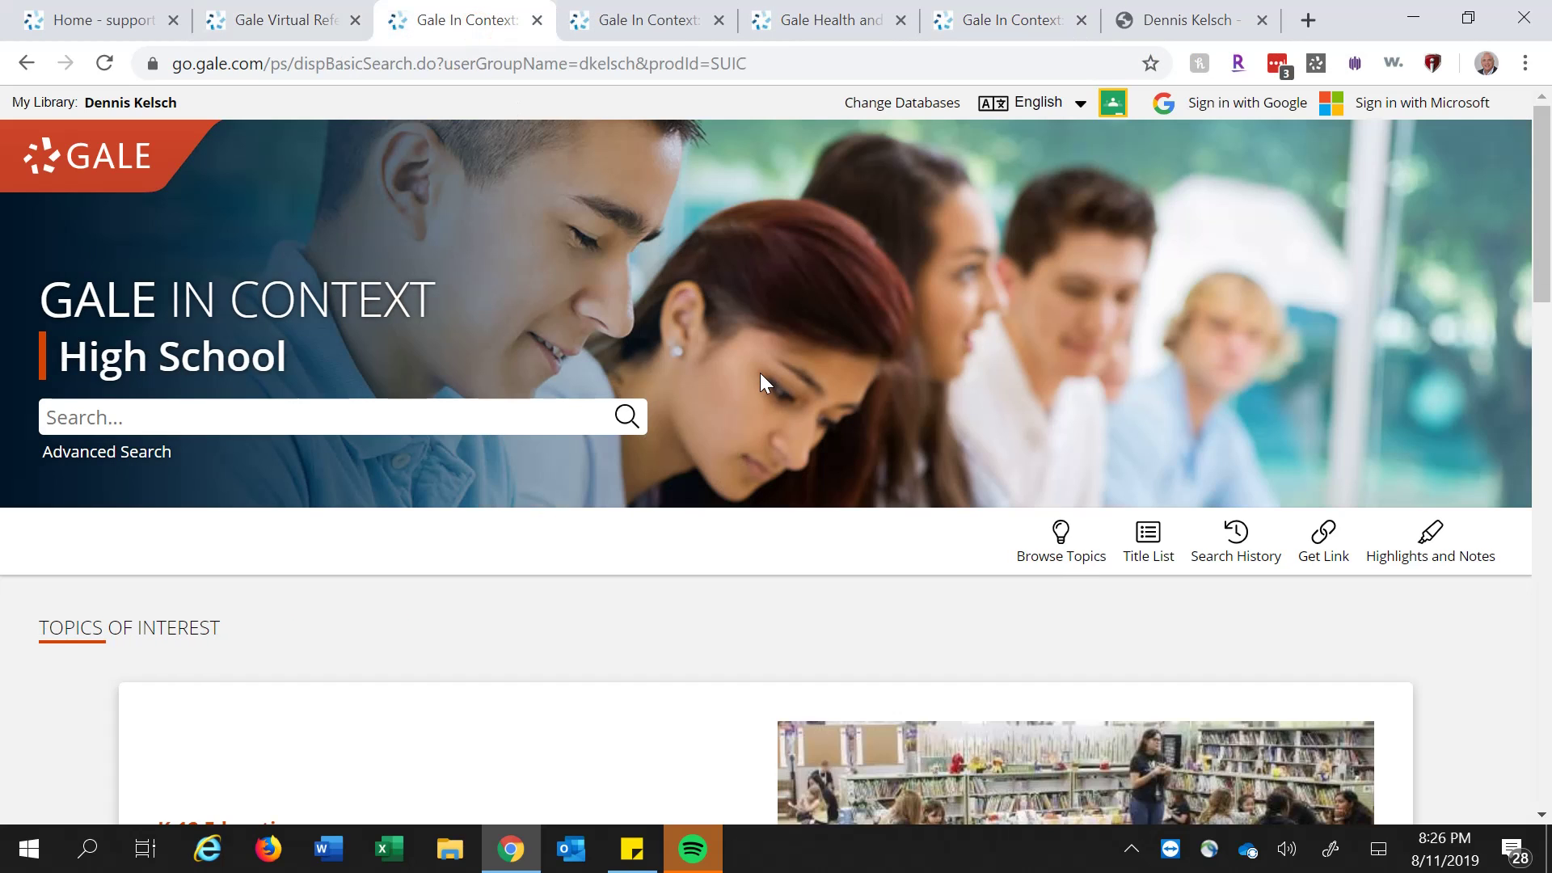
pyautogui.scroll(-6, 760, 380)
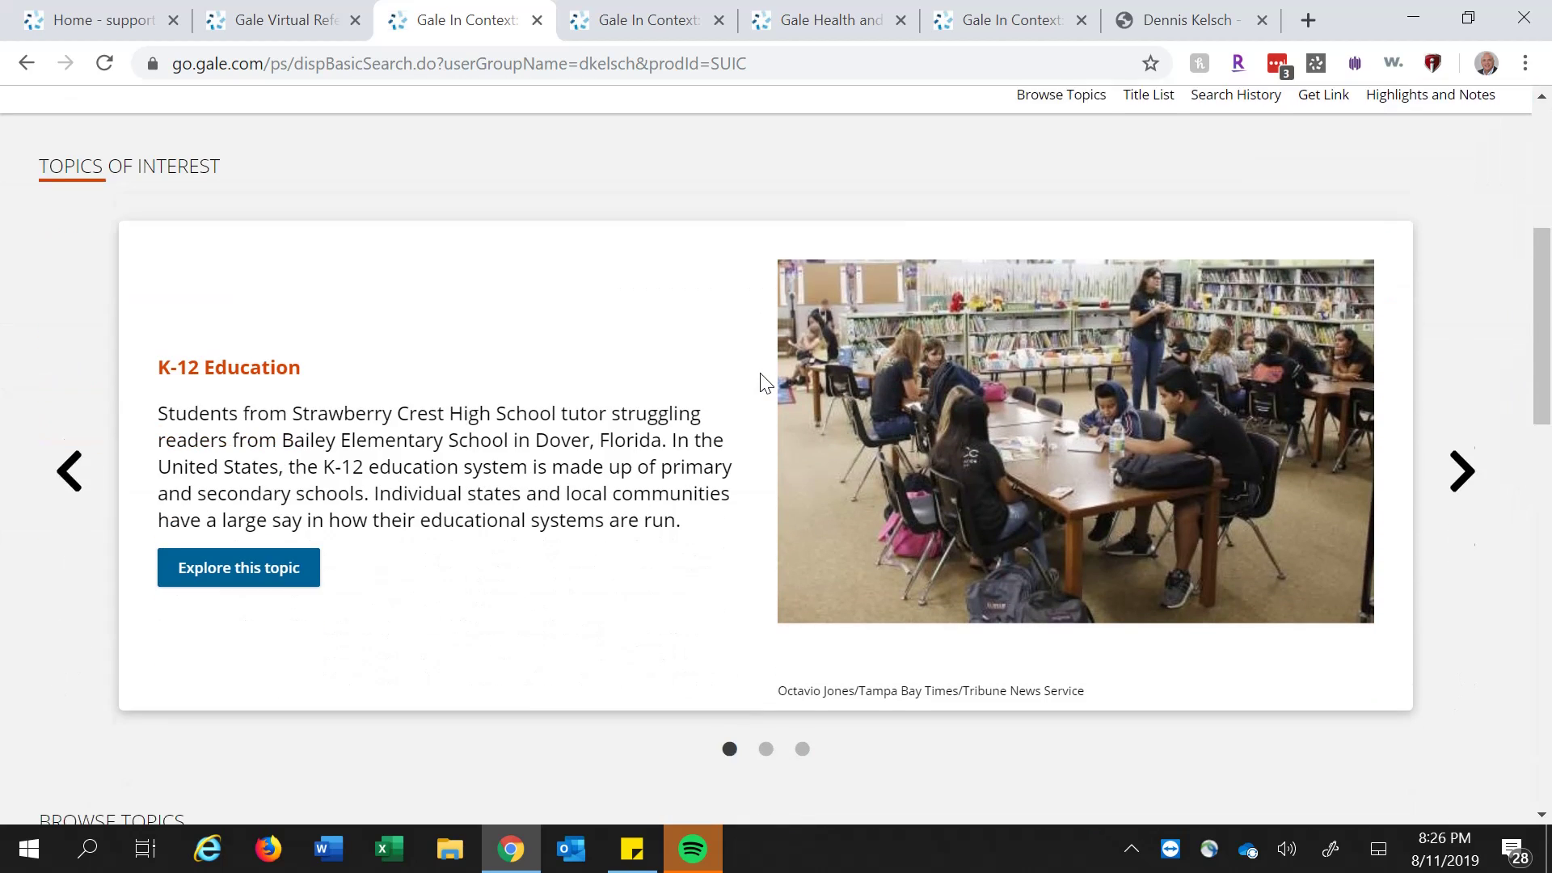
pyautogui.scroll(6, 763, 380)
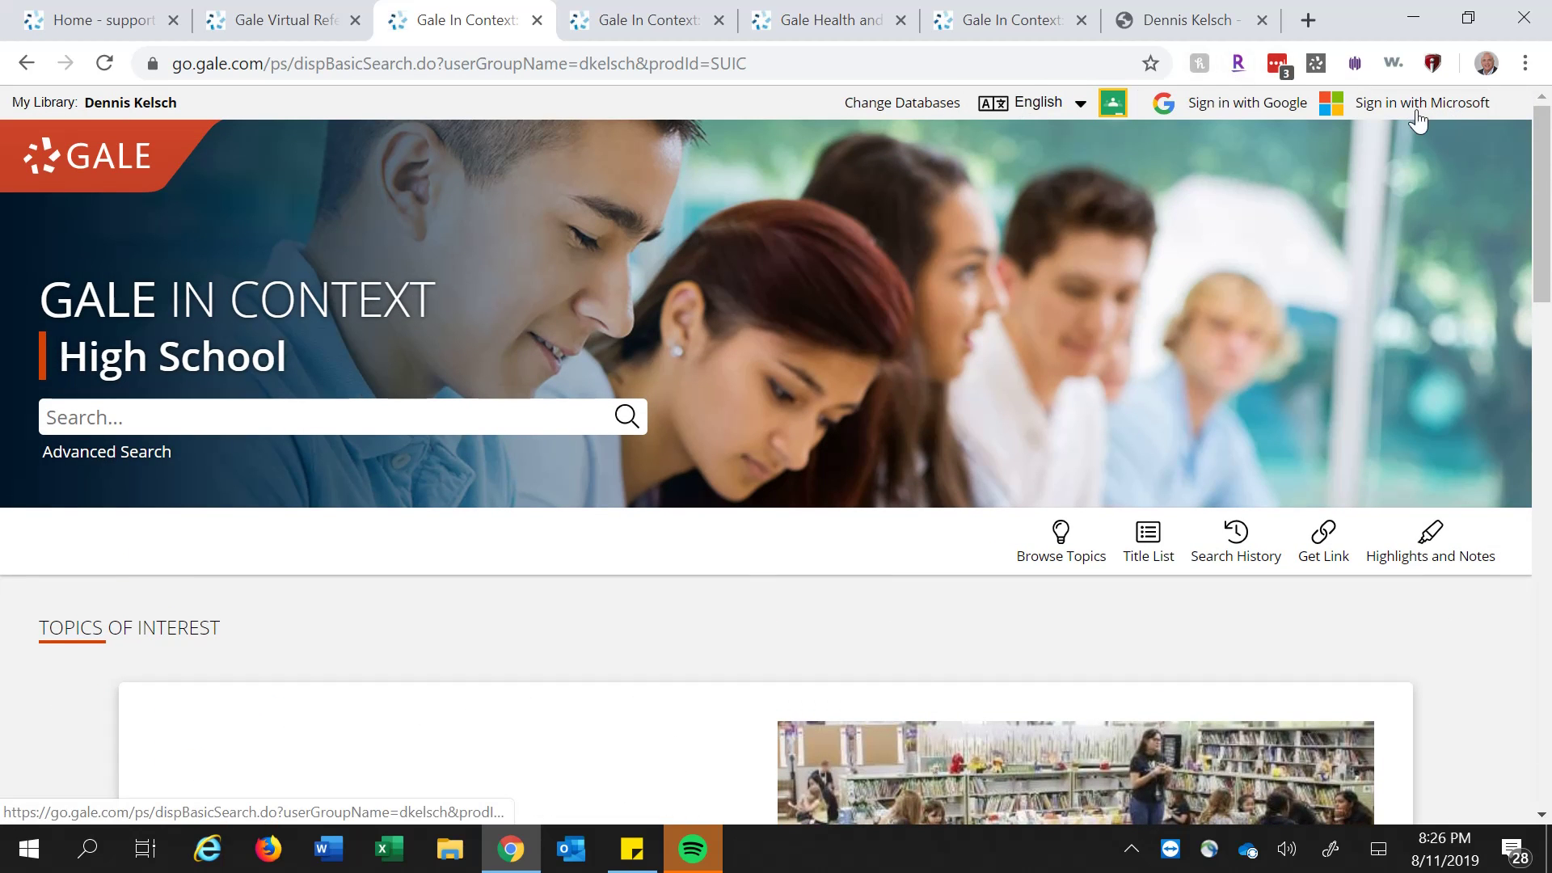
# Check the High School page's language choices and compare its browsing tools with those of the Biography page
pyautogui.click(1080, 111)
pyautogui.click(1080, 111)
pyautogui.scroll(-3, 1420, 161)
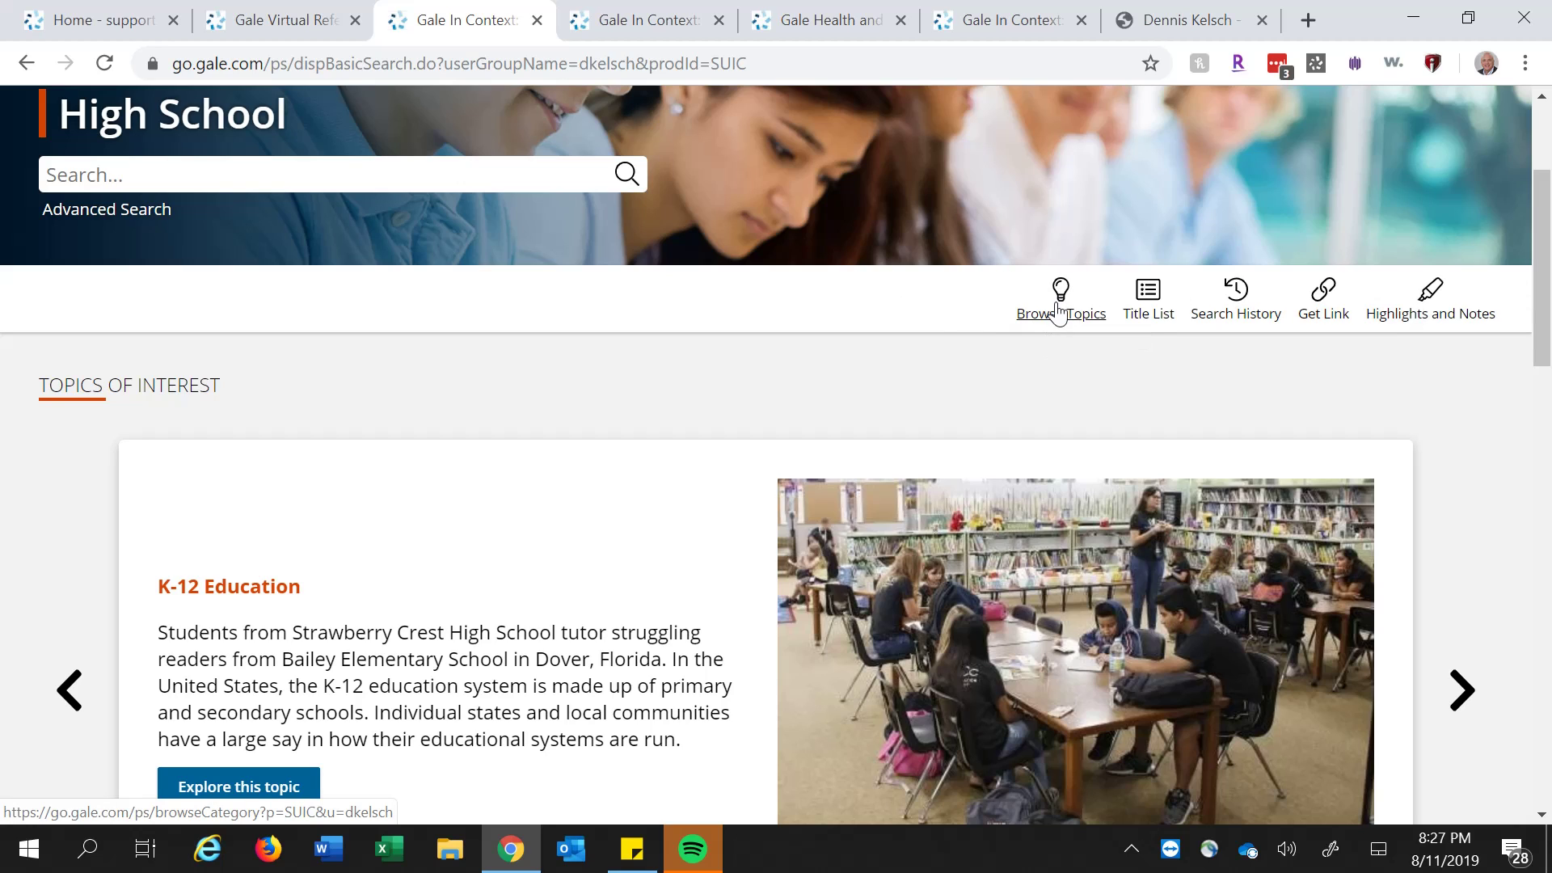
pyautogui.click(1009, 31)
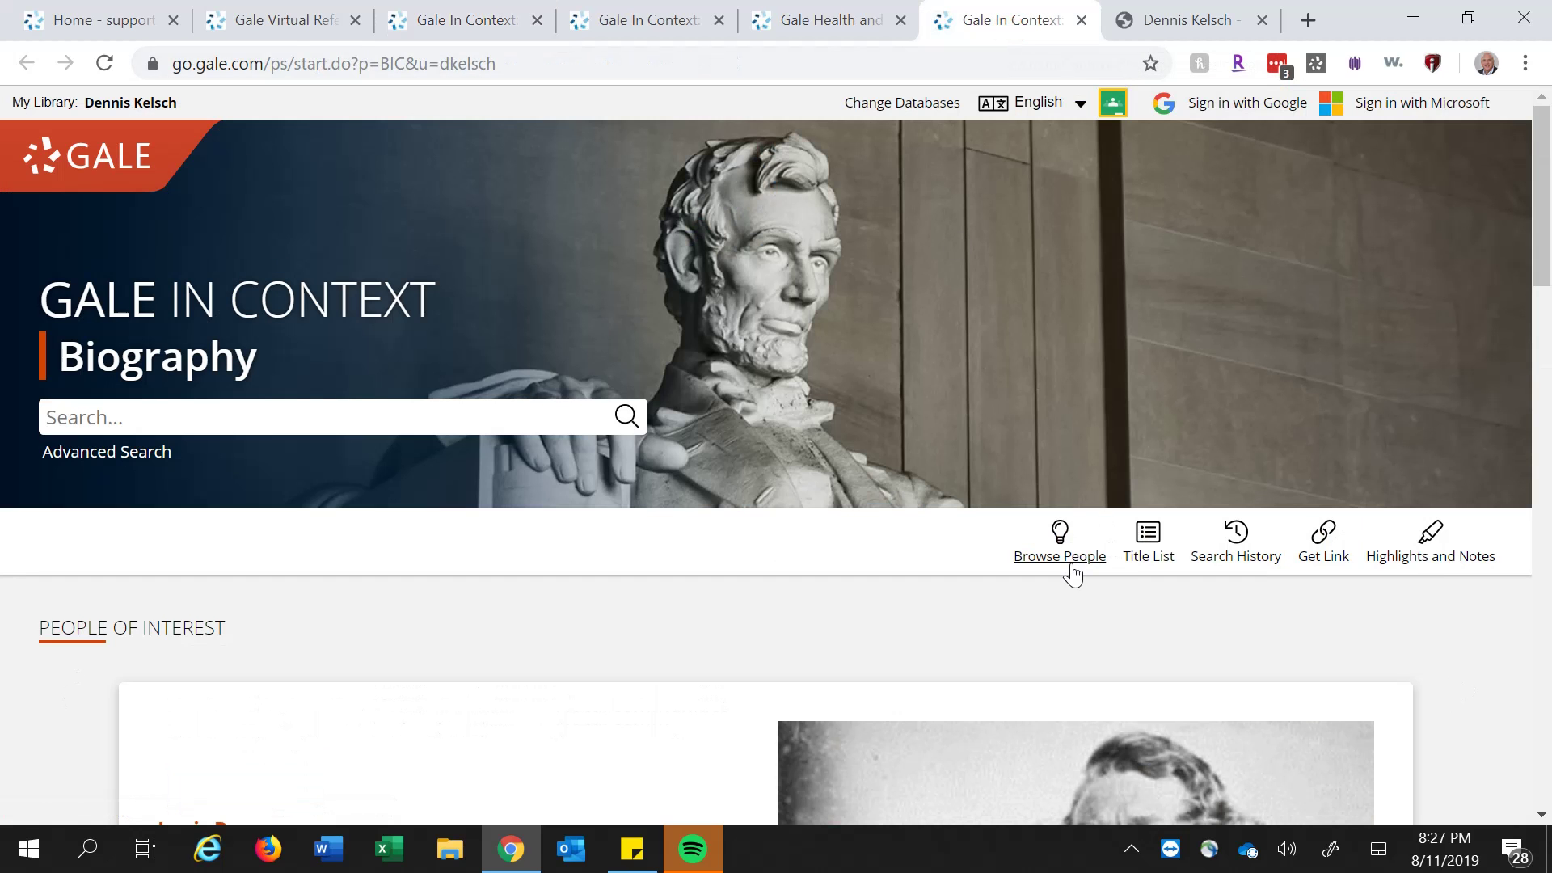
pyautogui.click(465, 23)
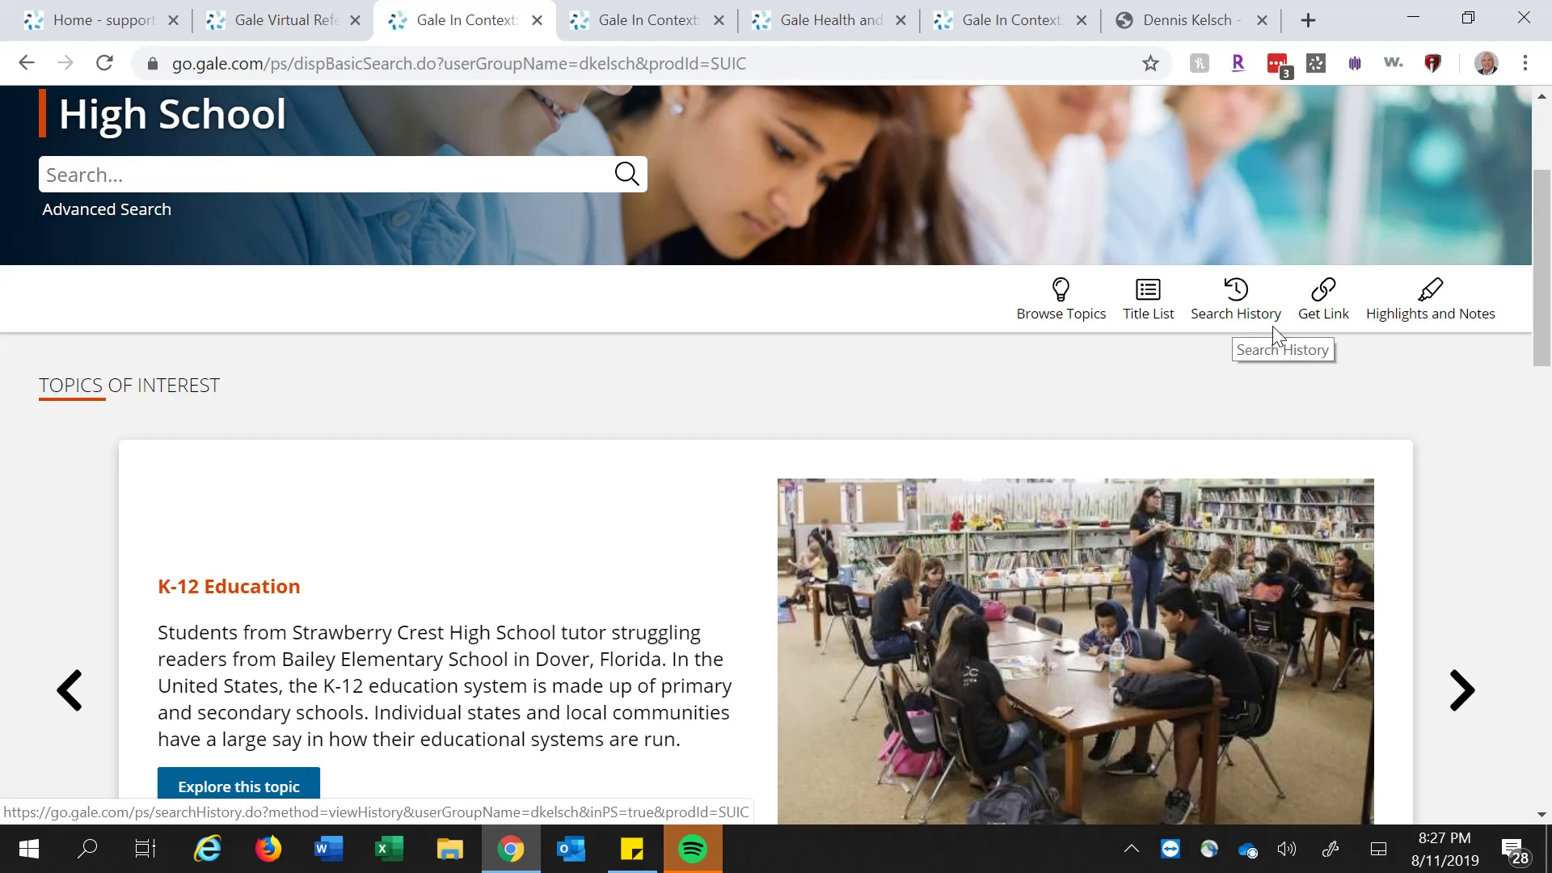
# Get the link back to the Gale In Context: High School home page and select its full address
pyautogui.click(1329, 324)
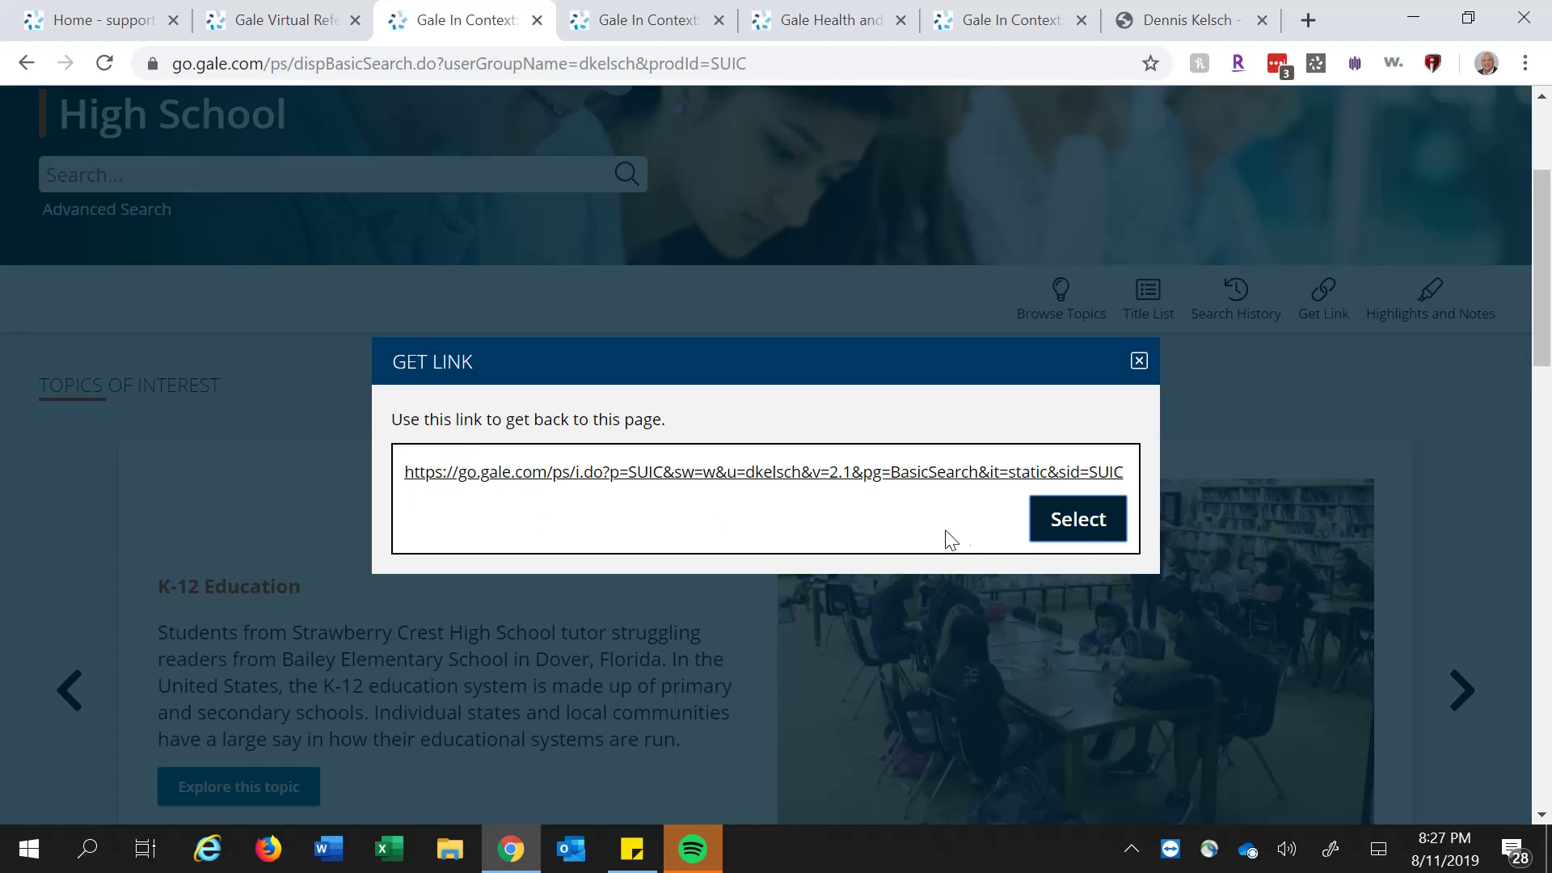
pyautogui.click(1071, 527)
pyautogui.click(1139, 361)
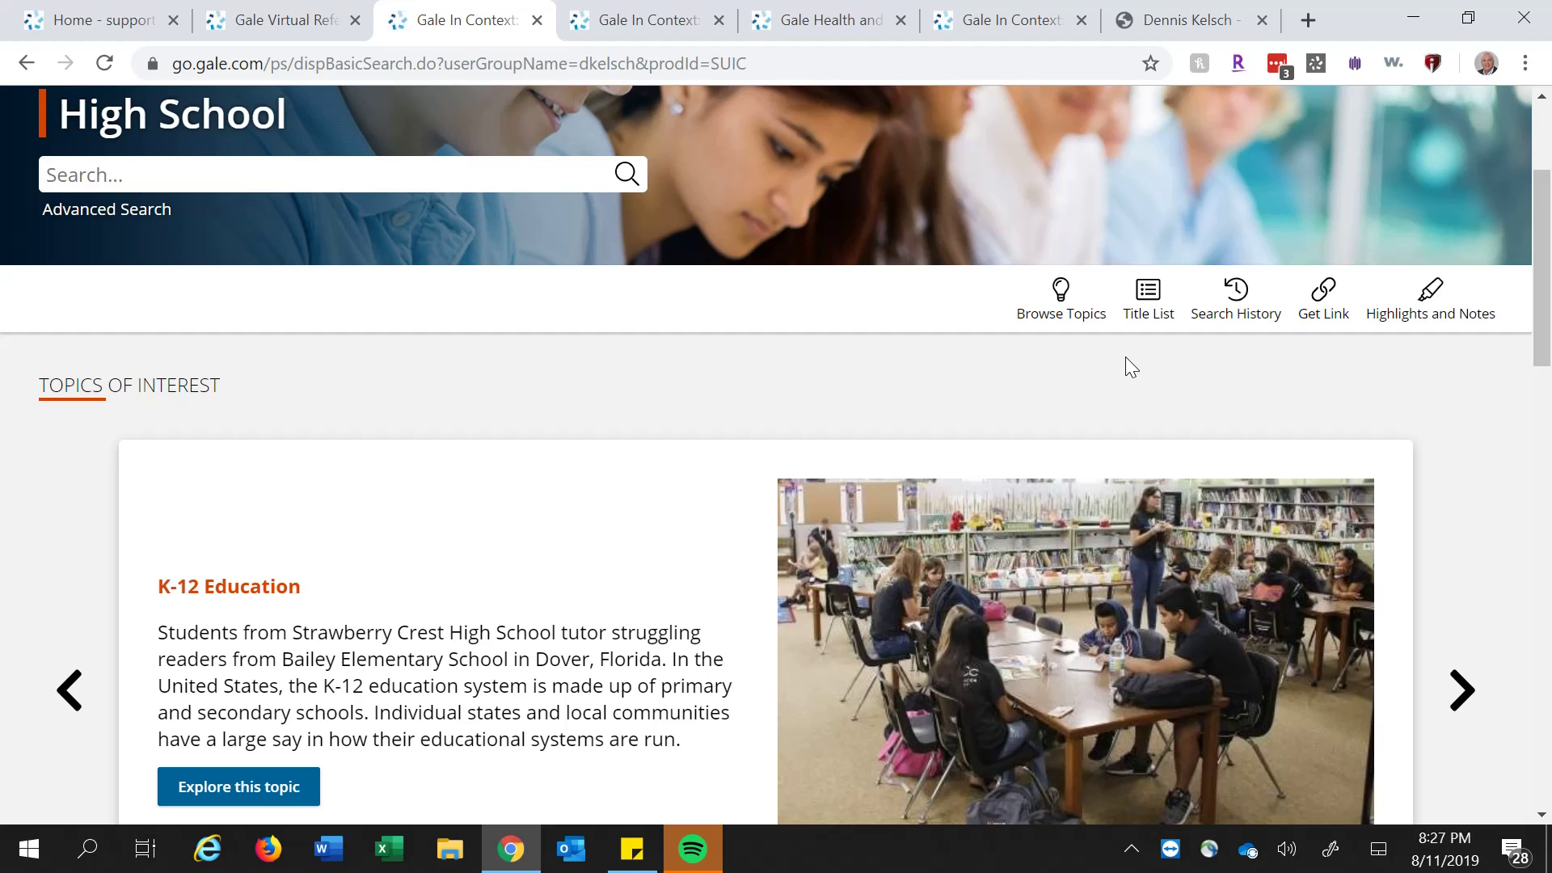
# Explore the K-12 Education topic of interest and open its full overview article
pyautogui.scroll(-3, 818, 417)
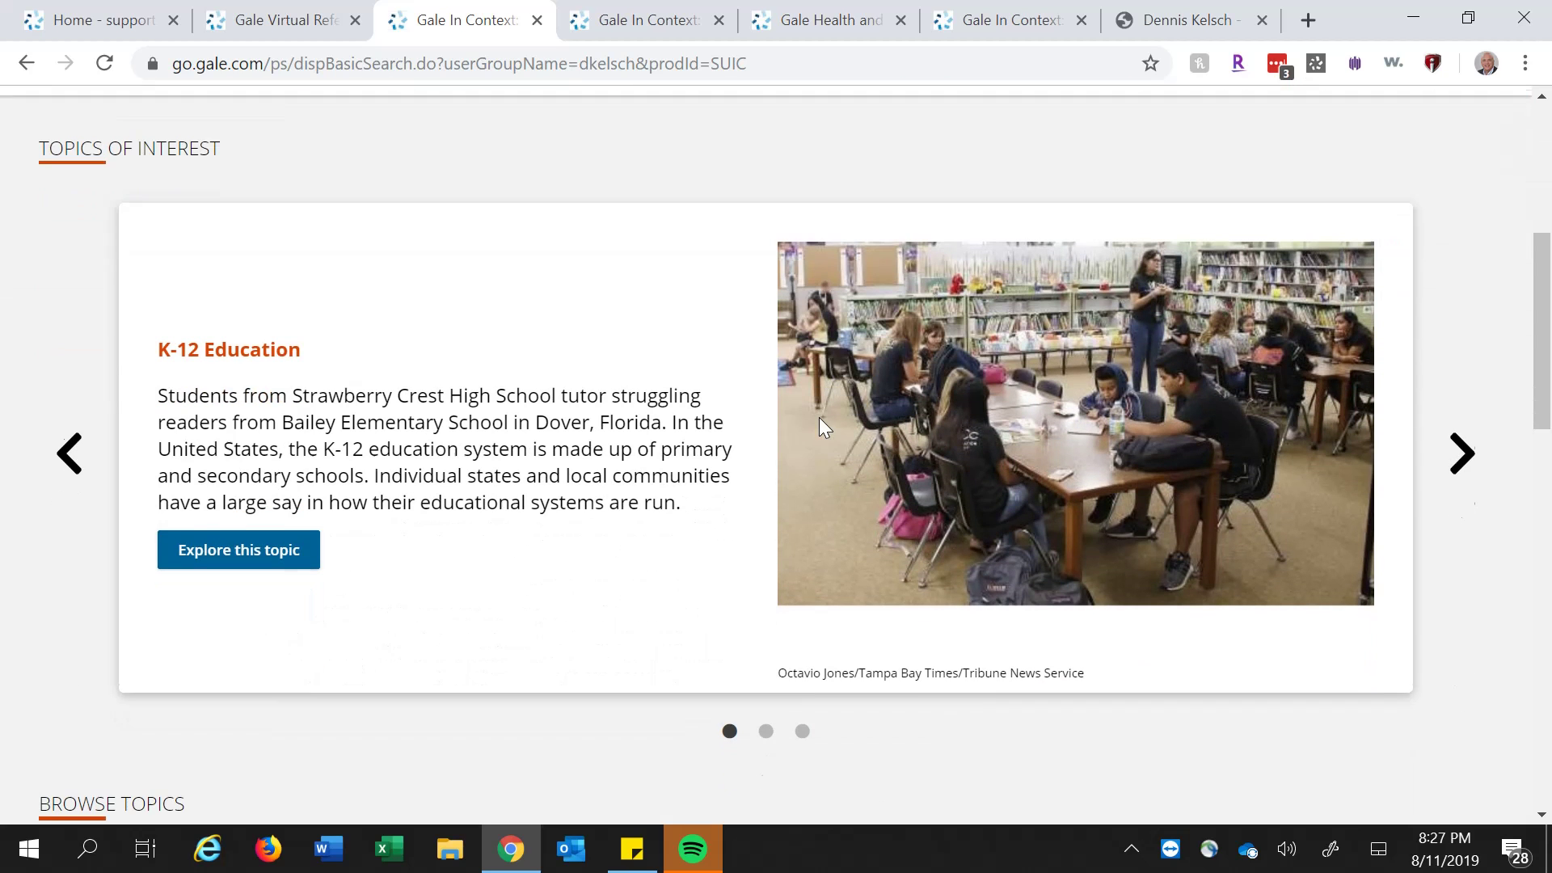
pyautogui.click(241, 549)
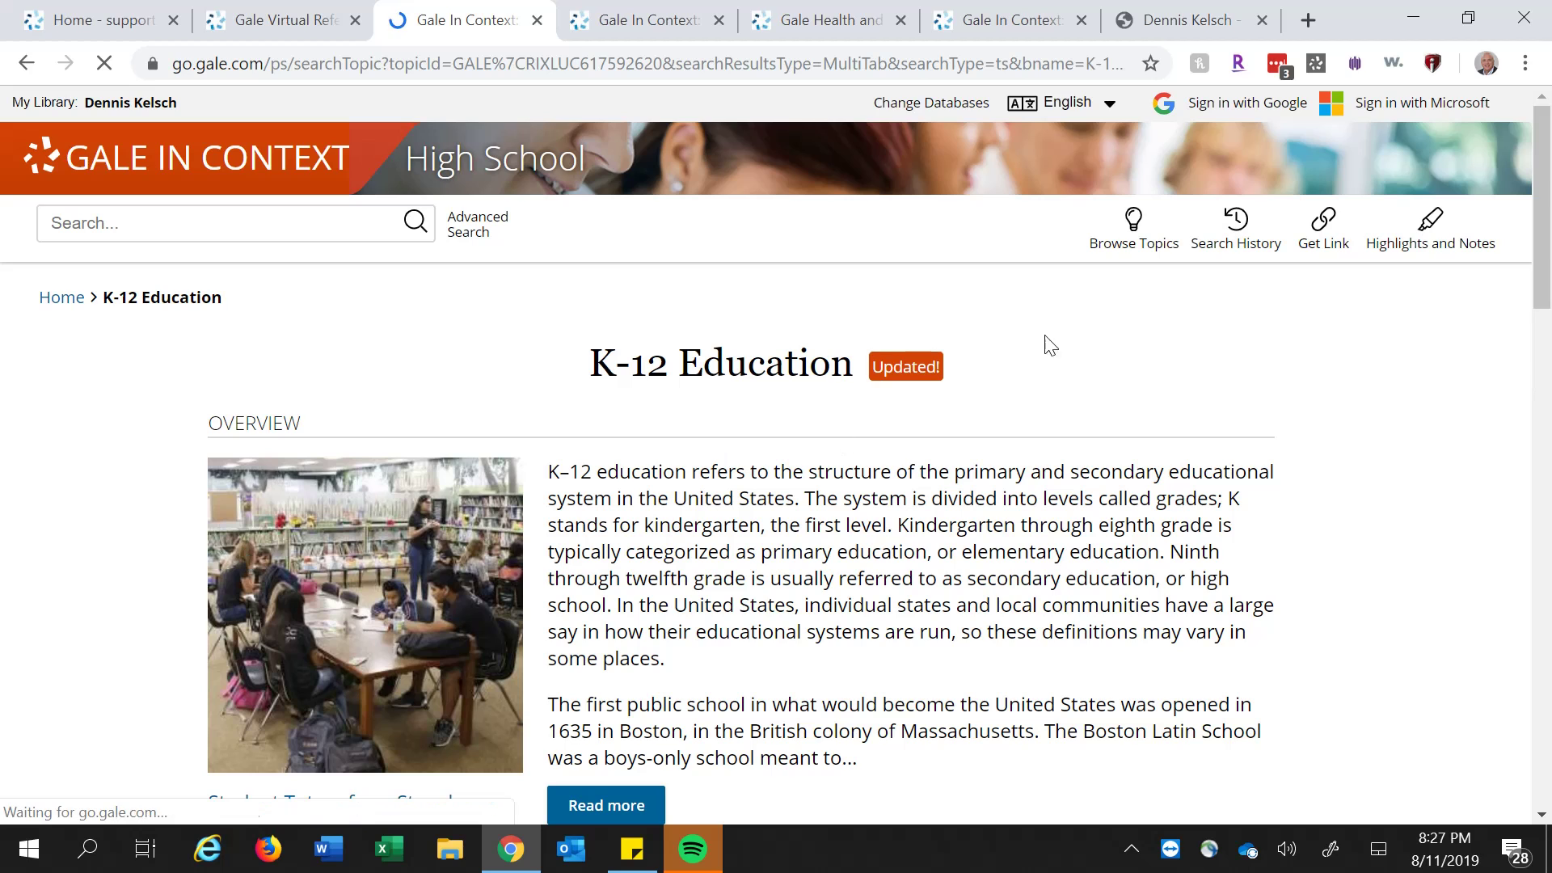
pyautogui.click(619, 814)
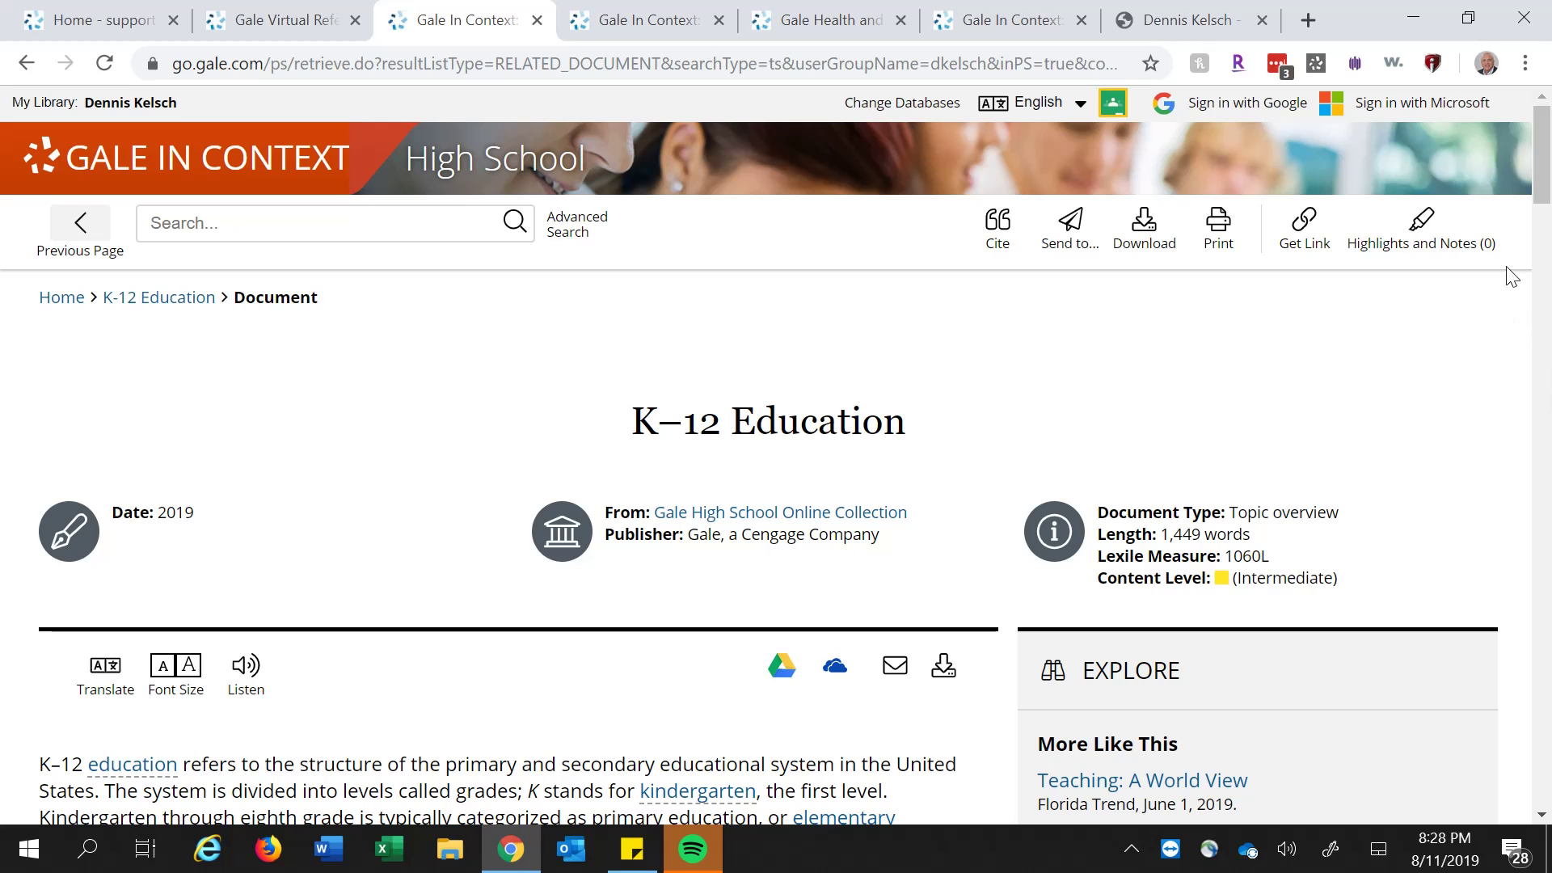
# Review the K-12 Education article's contents and the available destinations for sending it
pyautogui.scroll(-3, 1093, 566)
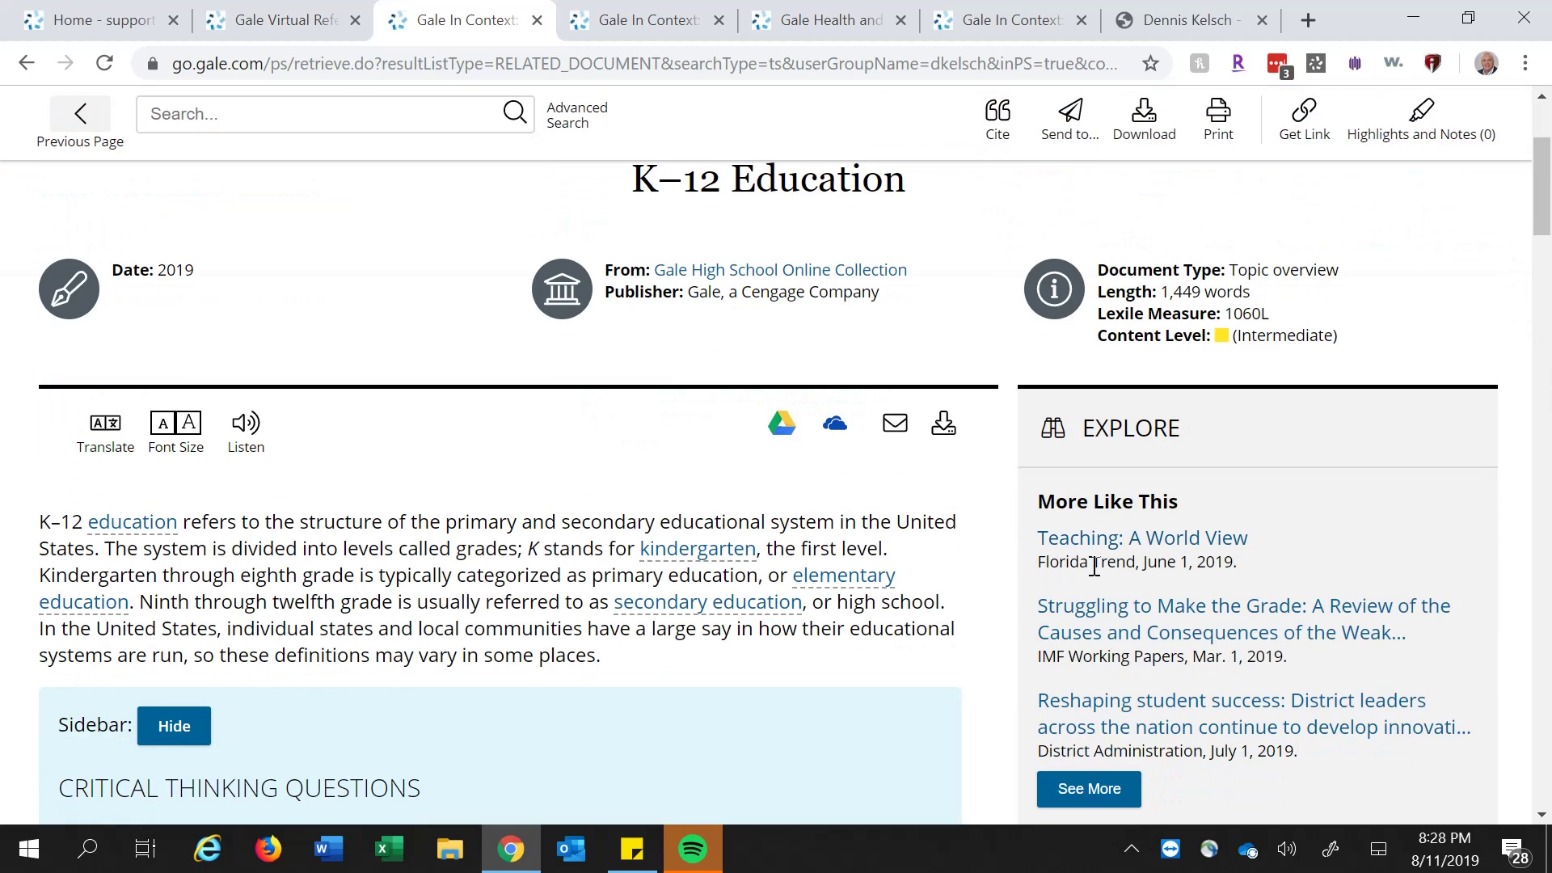
pyautogui.scroll(-6, 1093, 566)
pyautogui.scroll(9, 1091, 569)
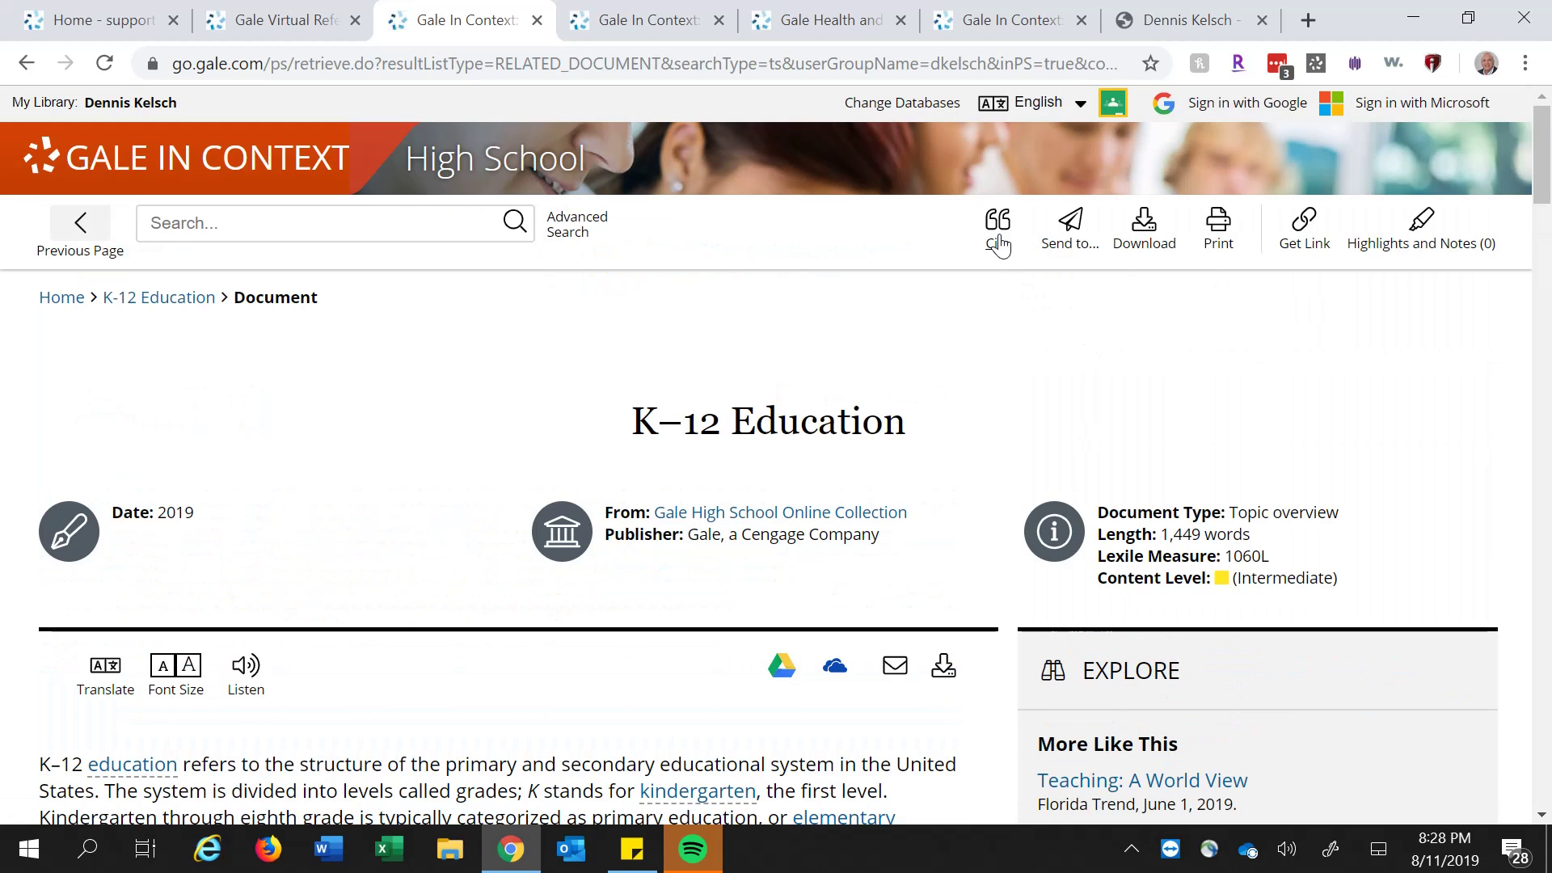
pyautogui.click(1070, 249)
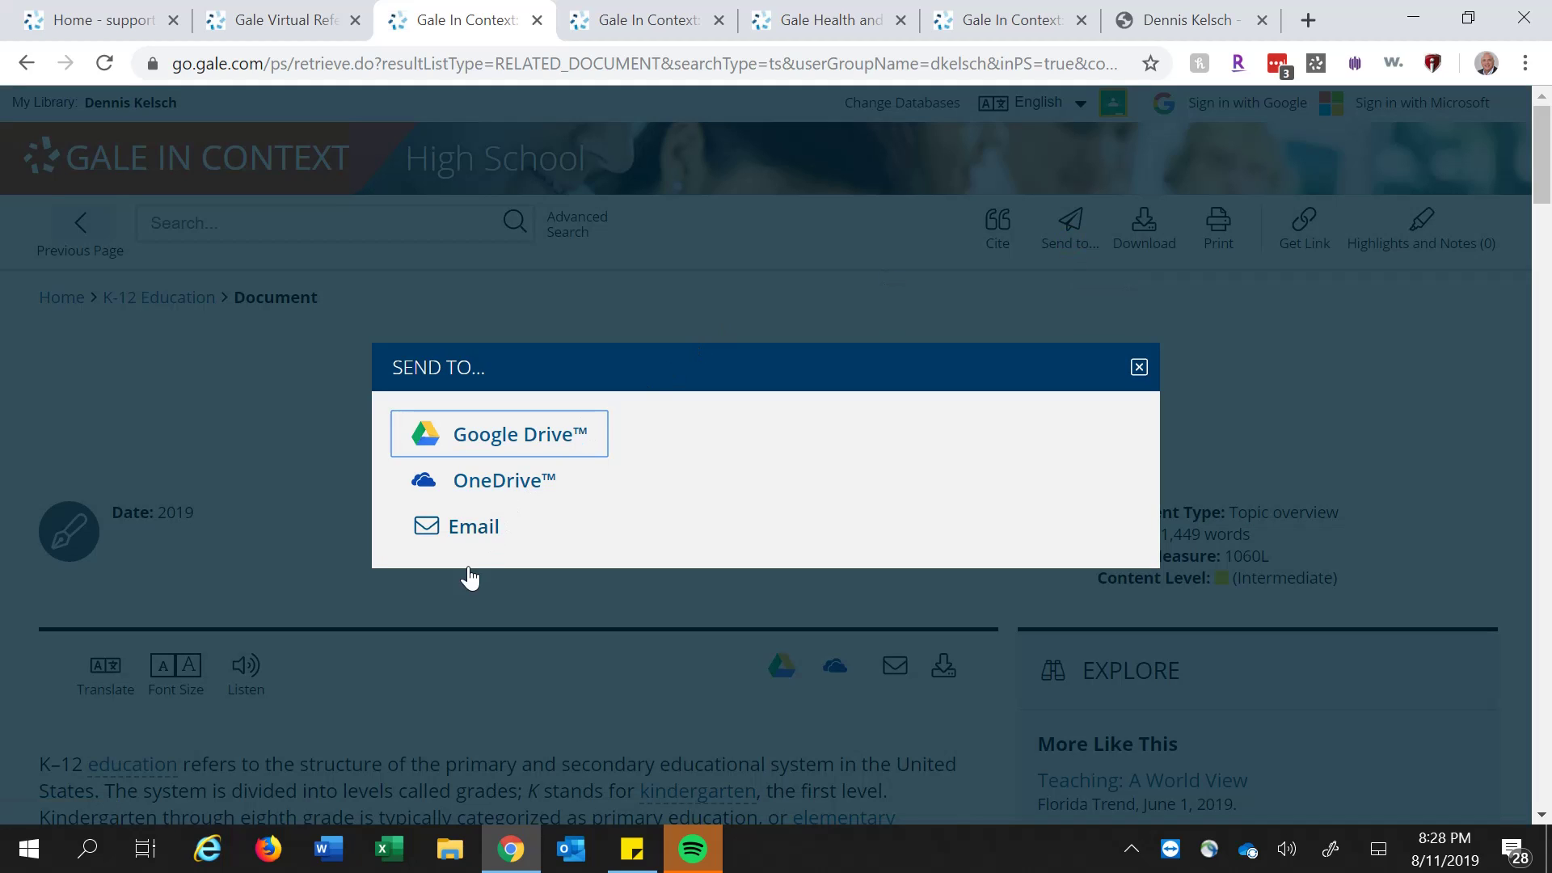
pyautogui.click(1141, 367)
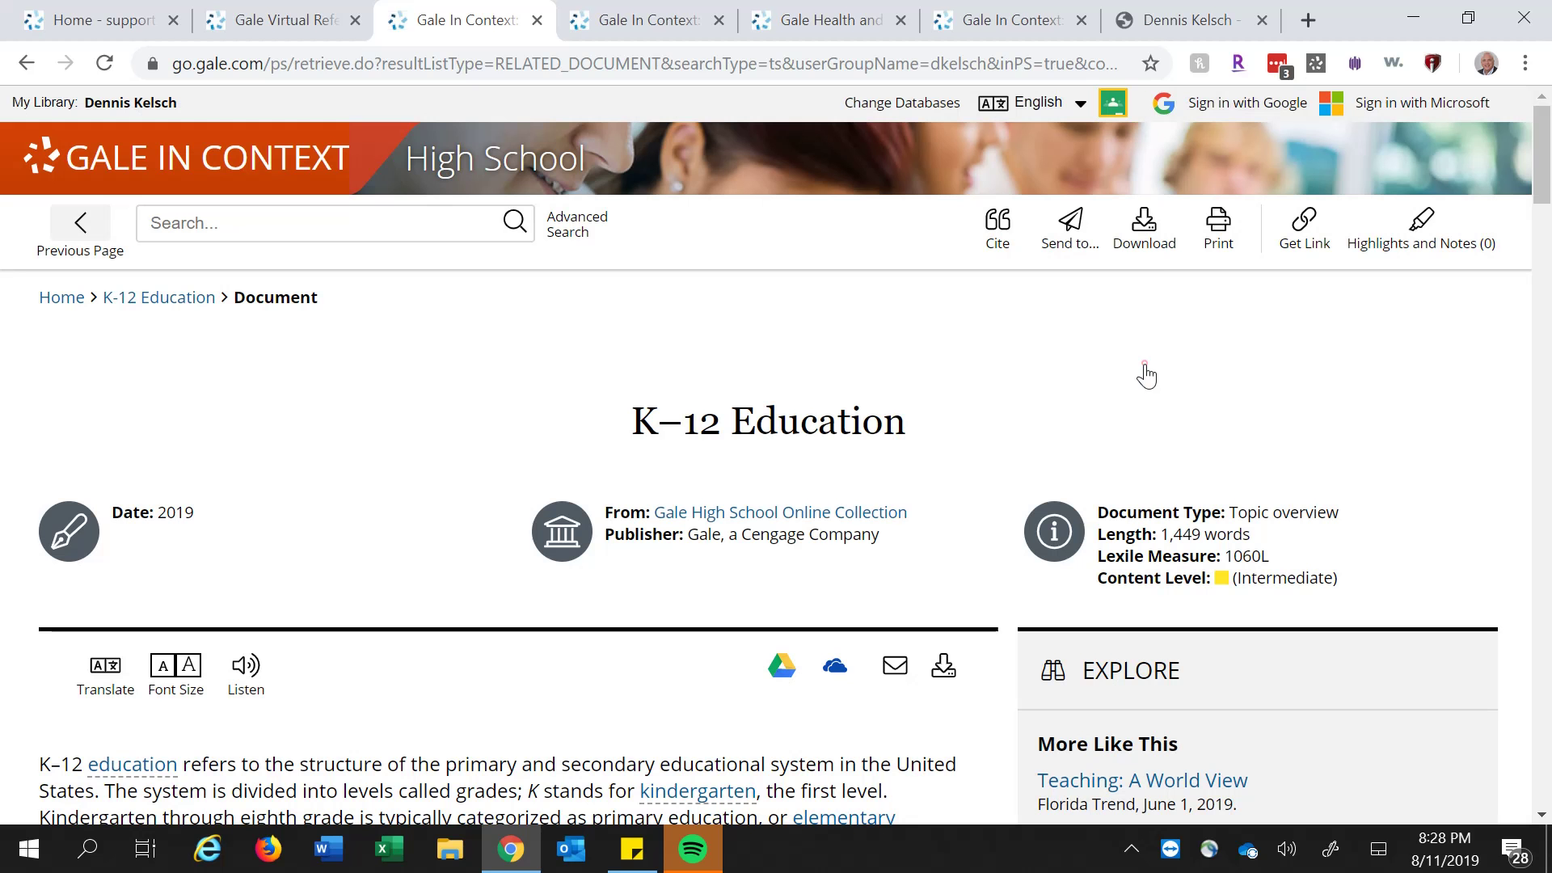
# Download the K-12 Education article and return to the Gale In Context: High School home page
pyautogui.click(1161, 252)
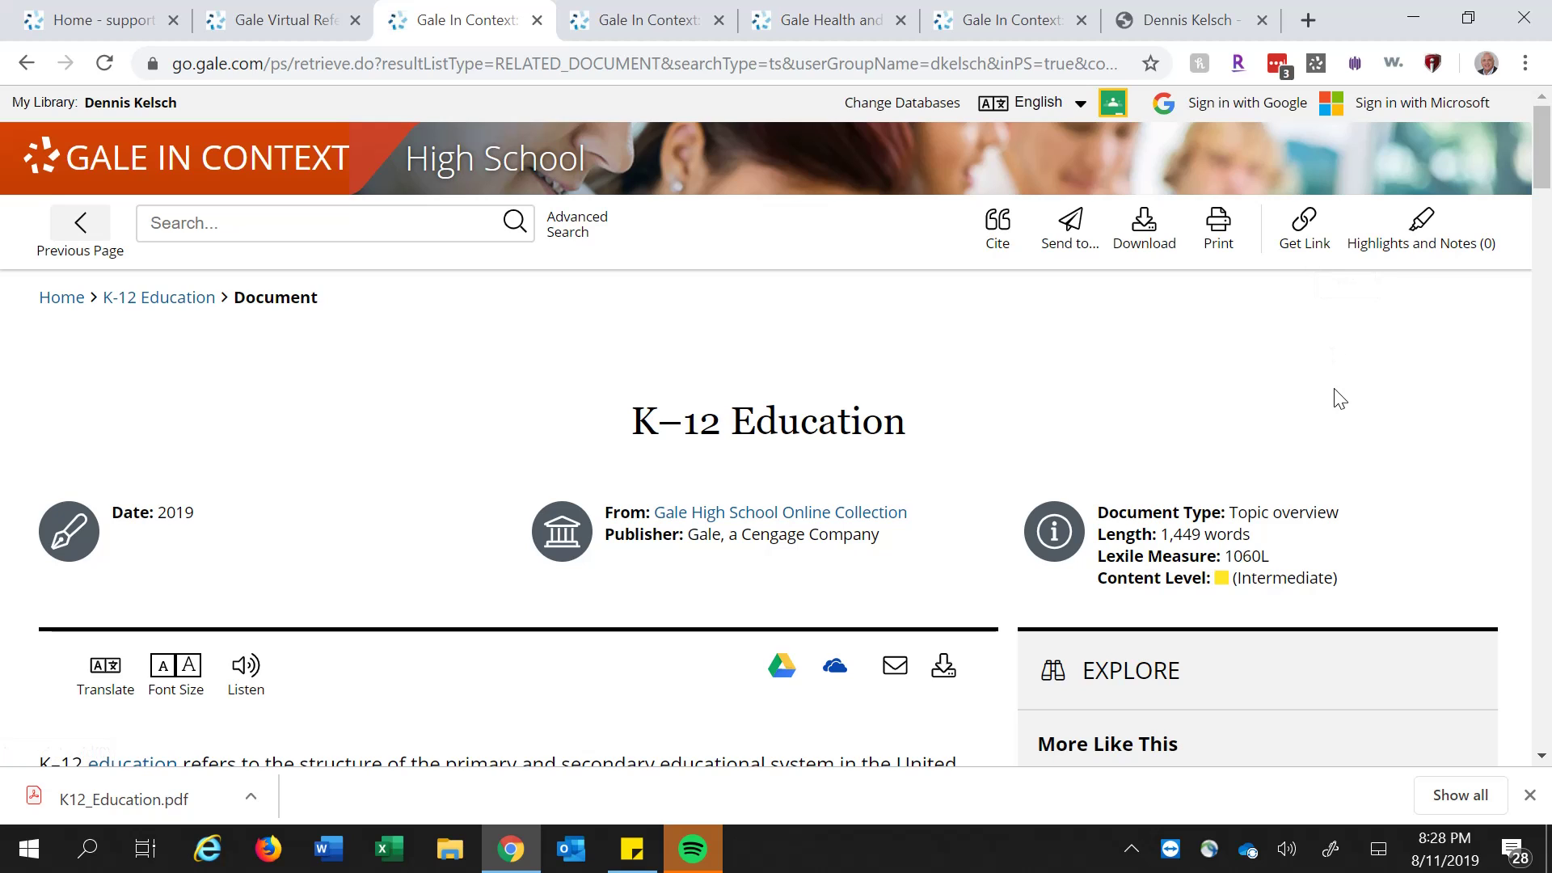
pyautogui.click(303, 168)
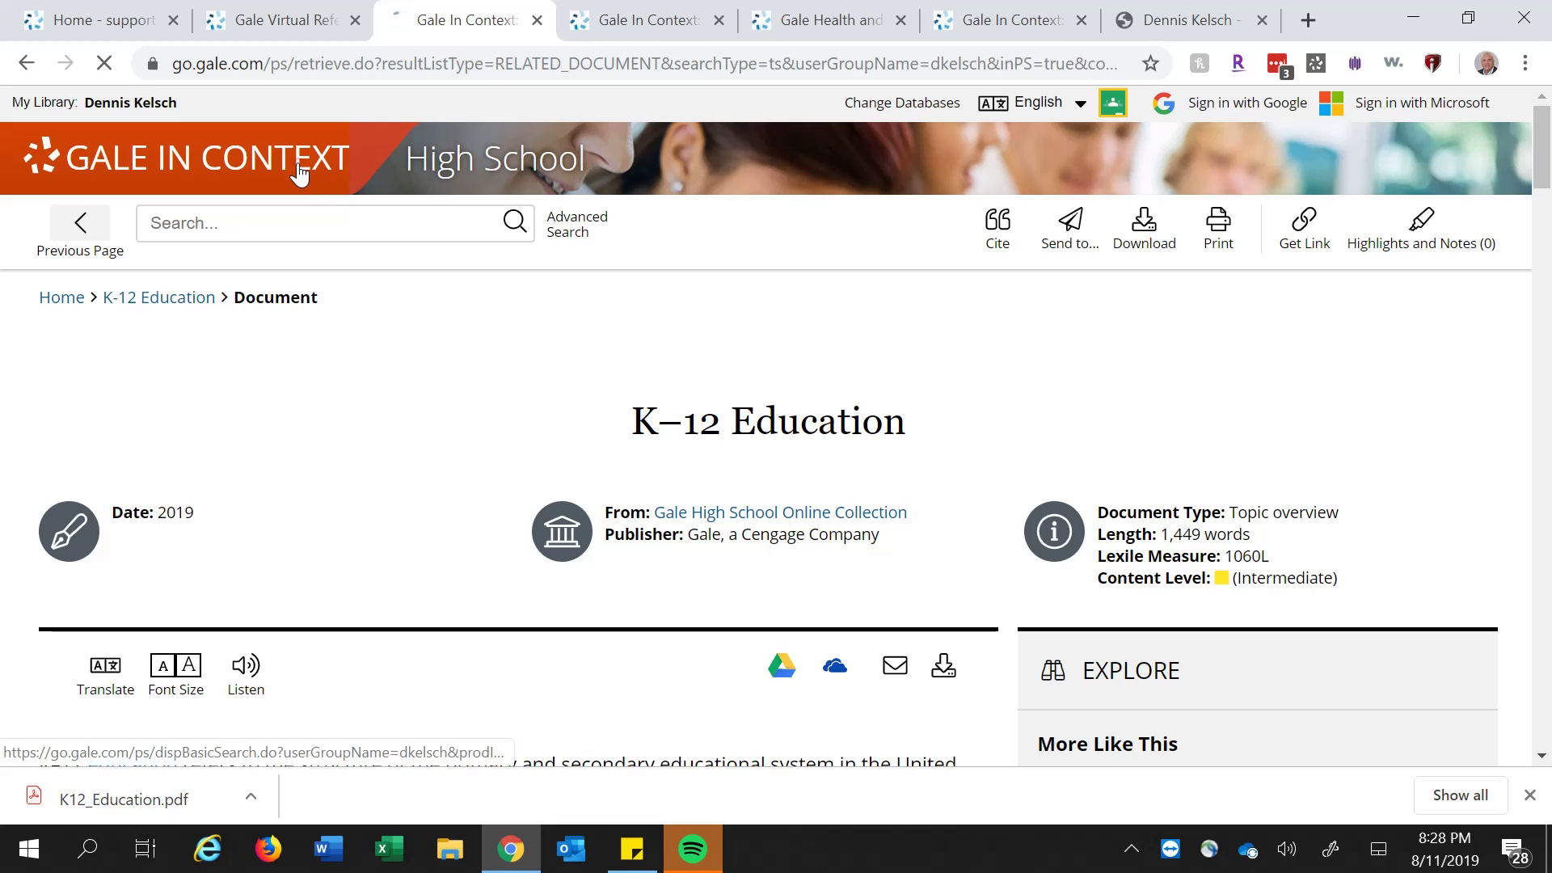
# Open the Educator Resources page and look through its teacher tools, librarian tools and research toolkit
pyautogui.scroll(-15, 299, 174)
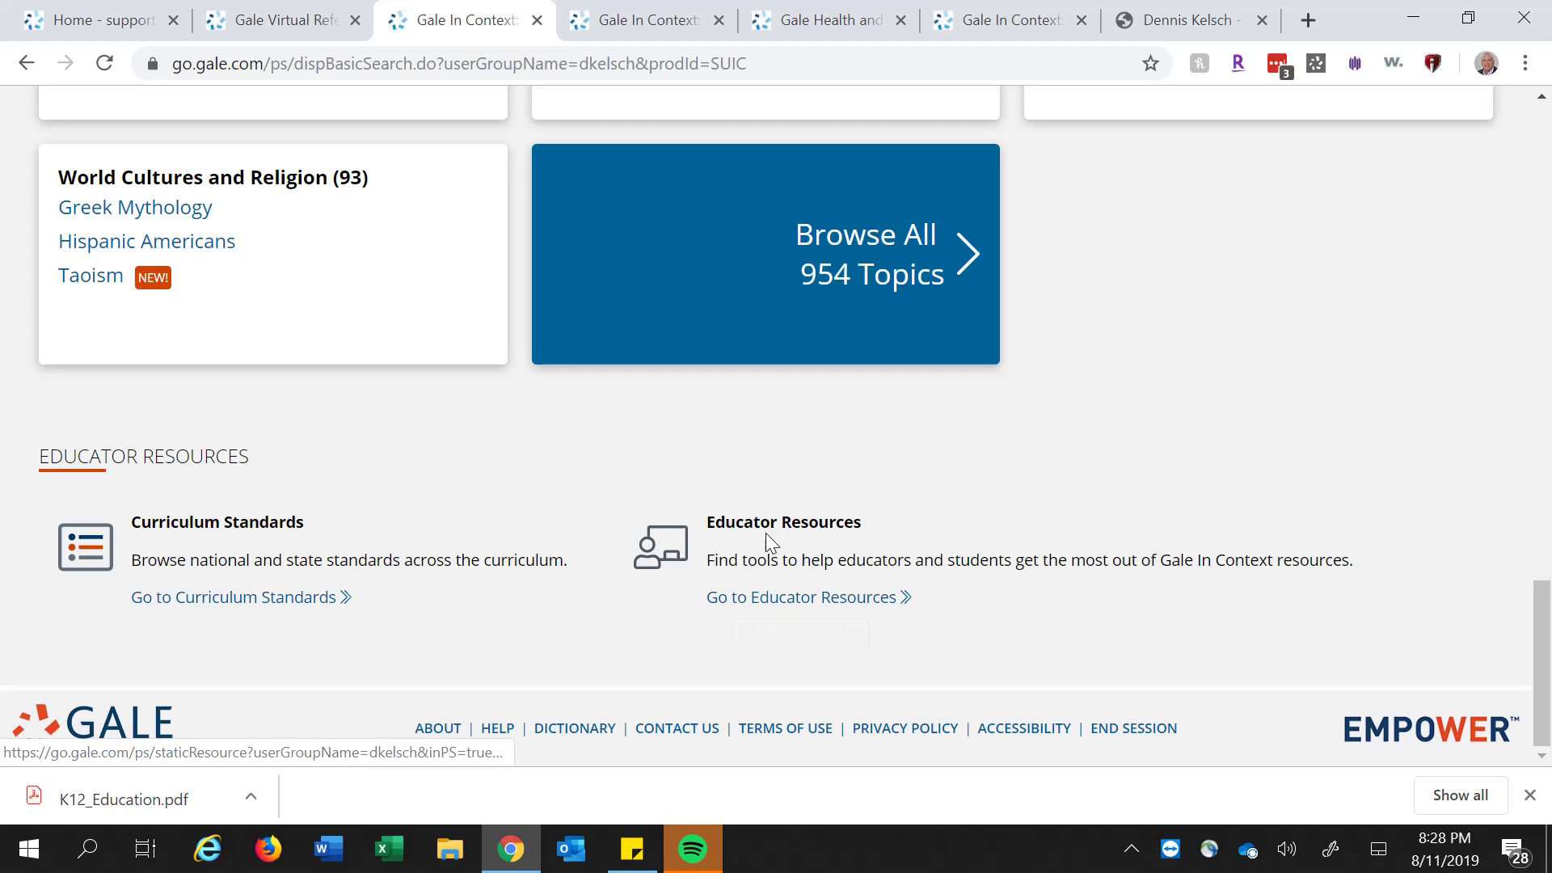
pyautogui.click(780, 612)
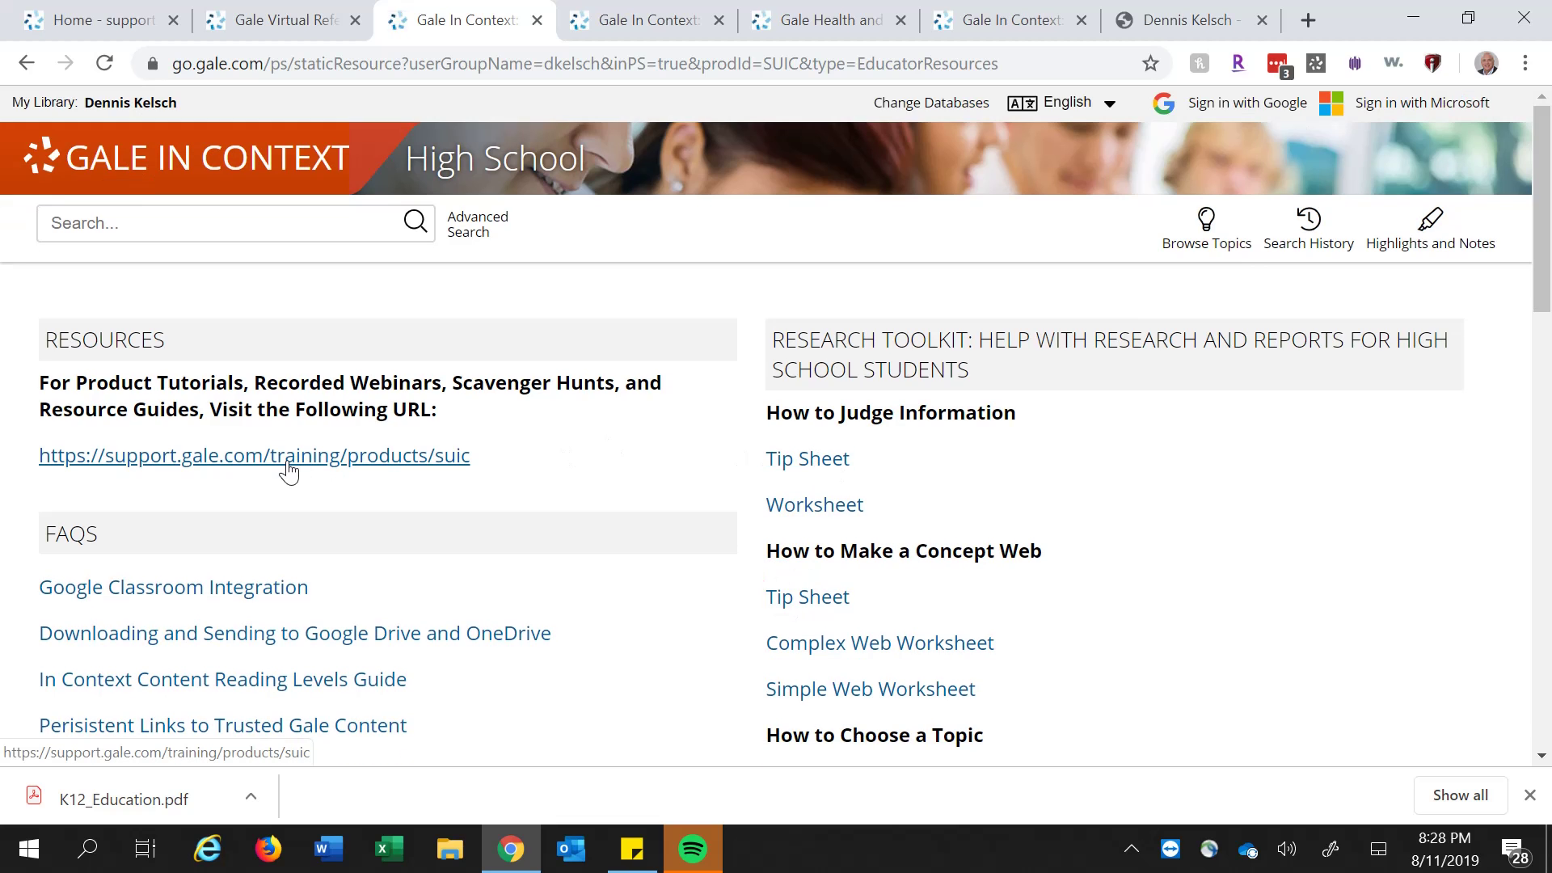
pyautogui.scroll(-9, 844, 461)
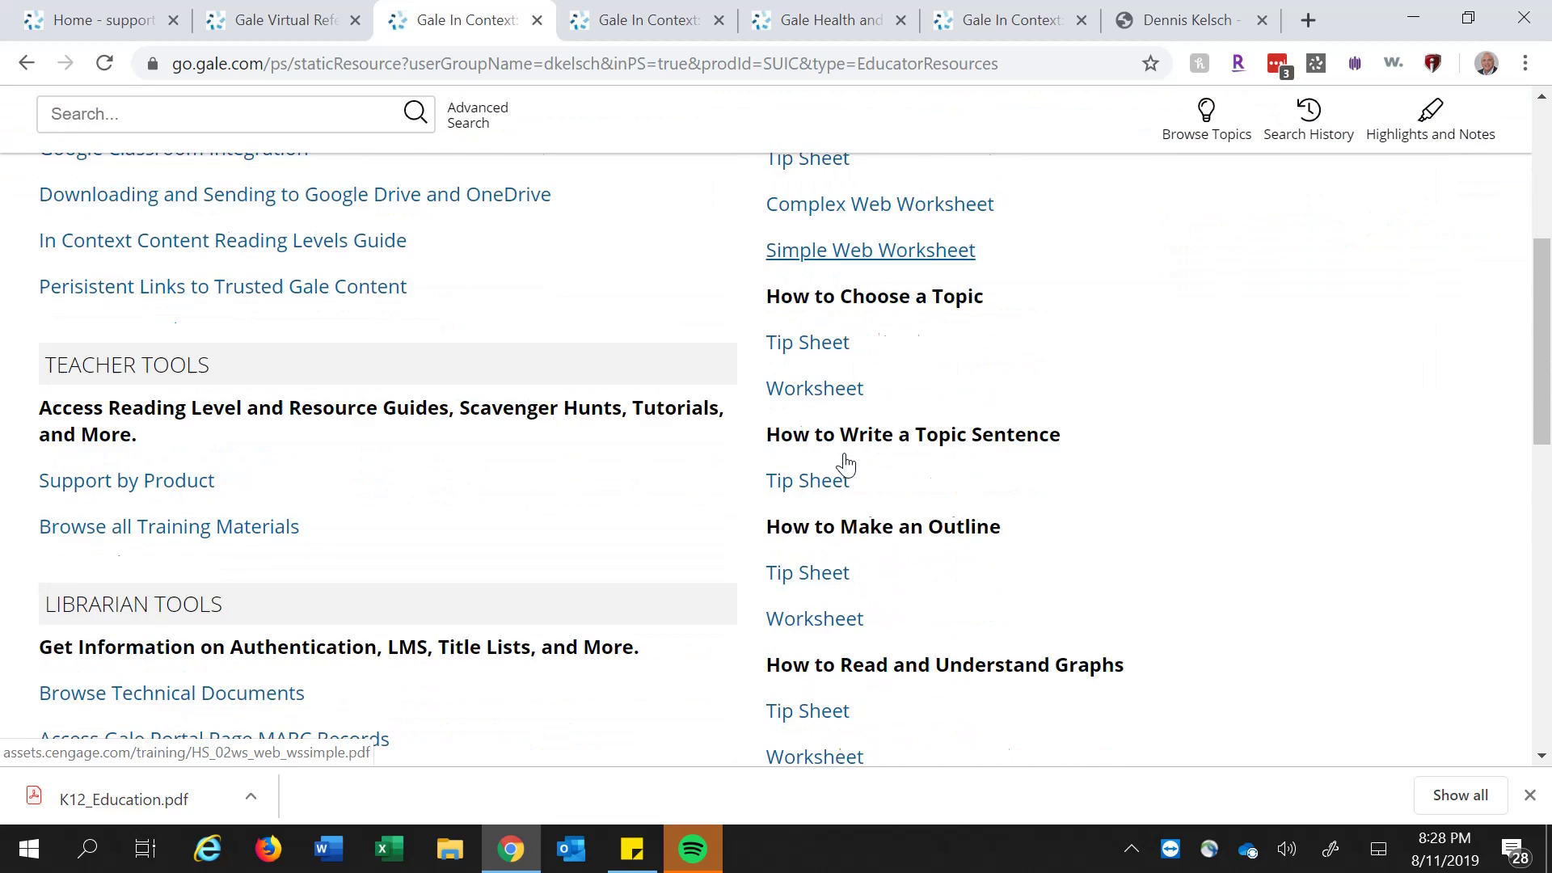
pyautogui.scroll(3, 333, 313)
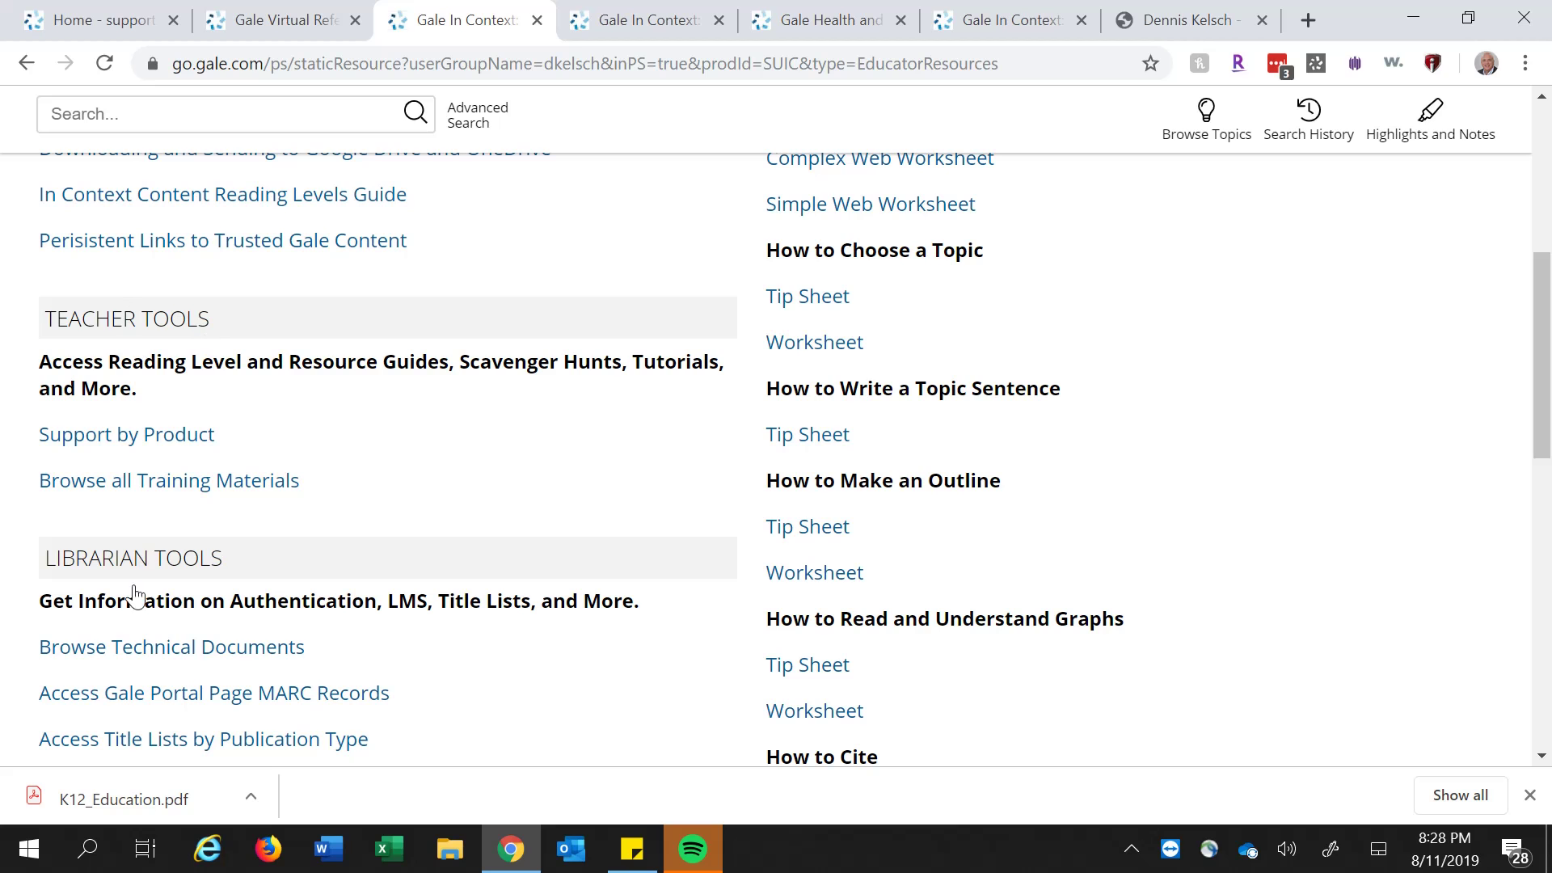
pyautogui.scroll(-2, 132, 573)
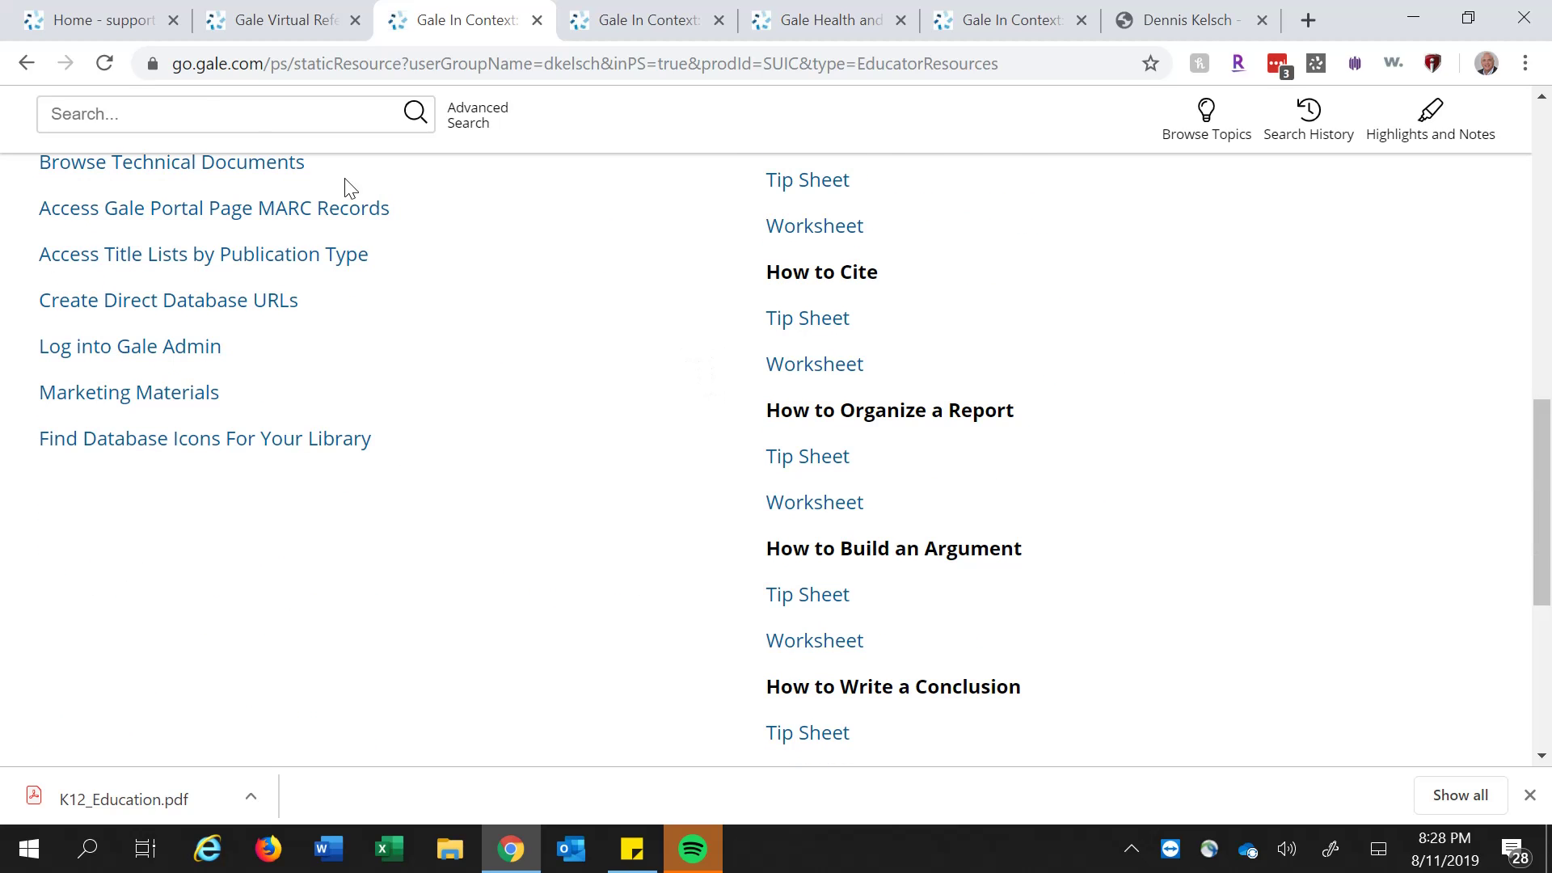
# Switch to the Gale Support home page, select its web address and look over the page
pyautogui.click(103, 24)
pyautogui.click(333, 66)
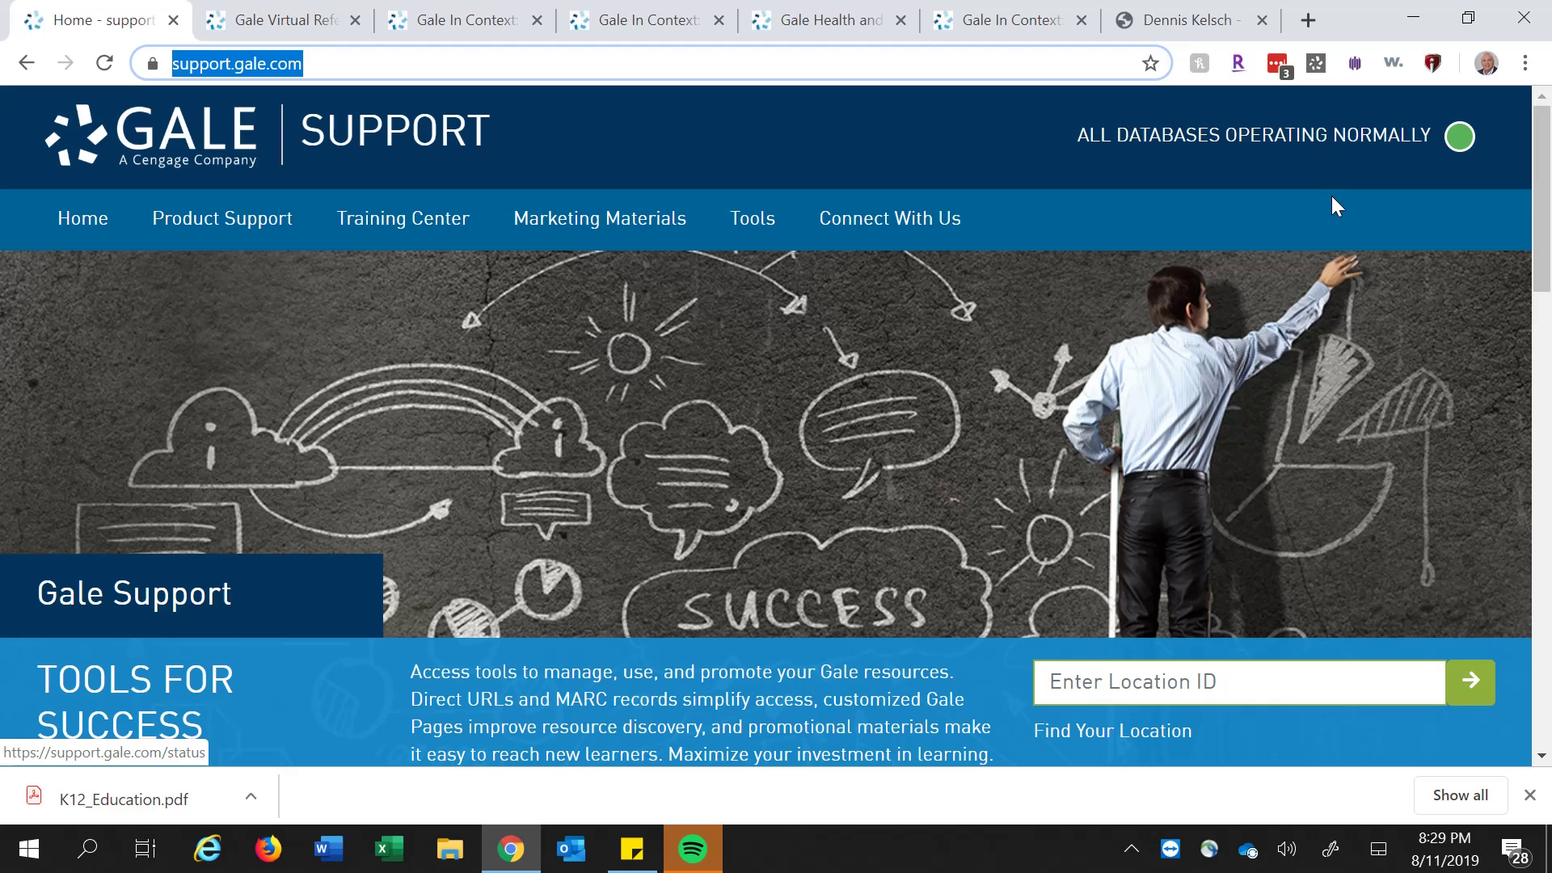
pyautogui.scroll(-3, 1331, 202)
pyautogui.scroll(2, 1331, 202)
pyautogui.scroll(1, 1332, 197)
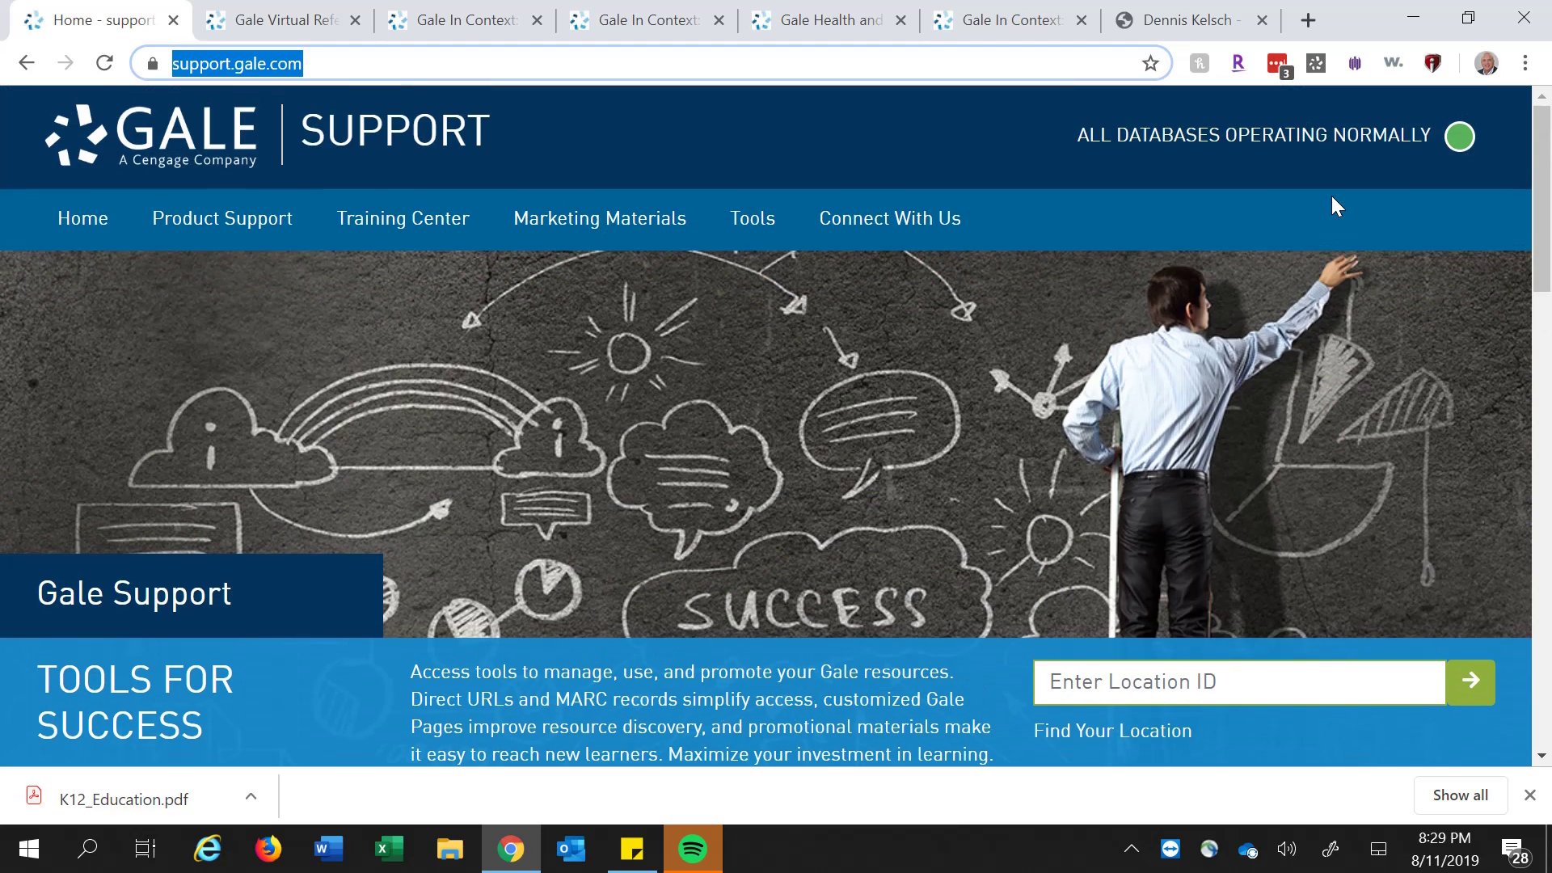
# Open the location ID finder and search for institutions in ZIP code 89297
pyautogui.scroll(-3, 1331, 196)
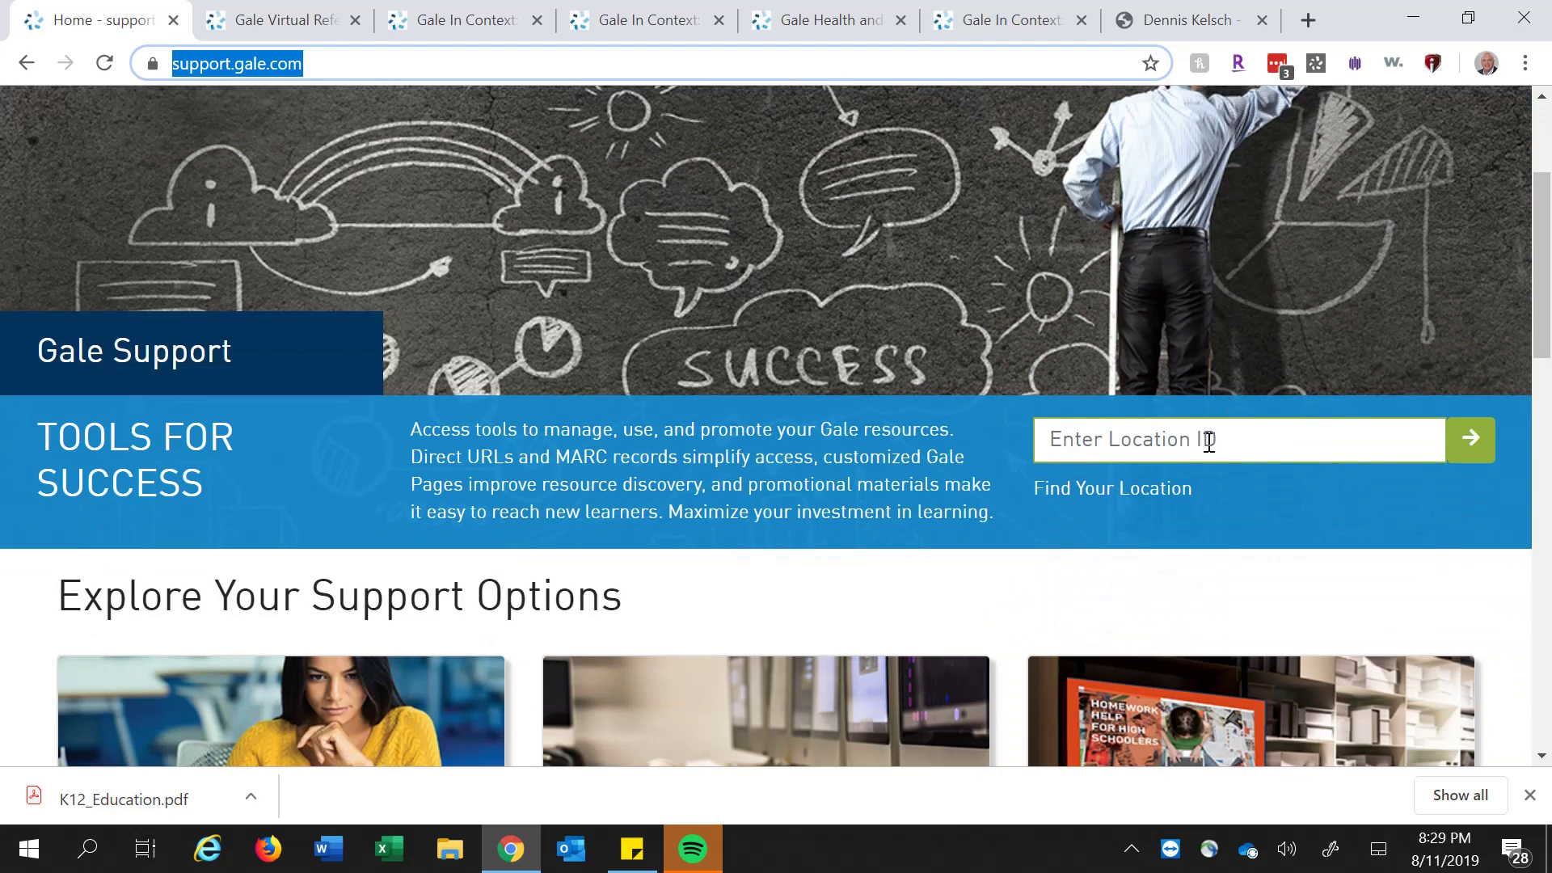
pyautogui.click(1107, 496)
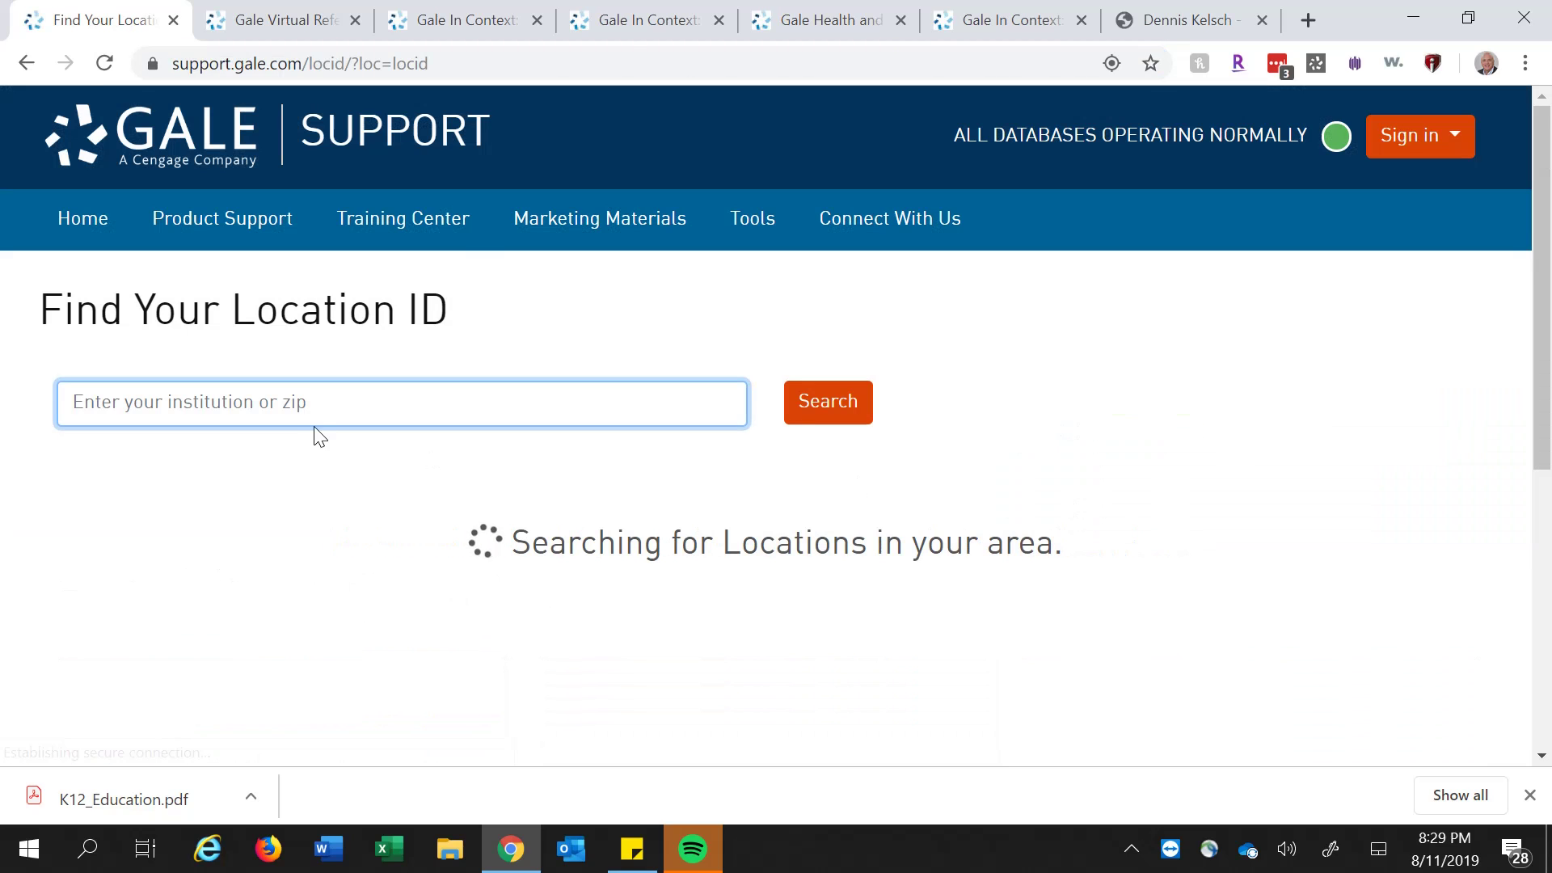
pyautogui.click(296, 406)
pyautogui.write('89')
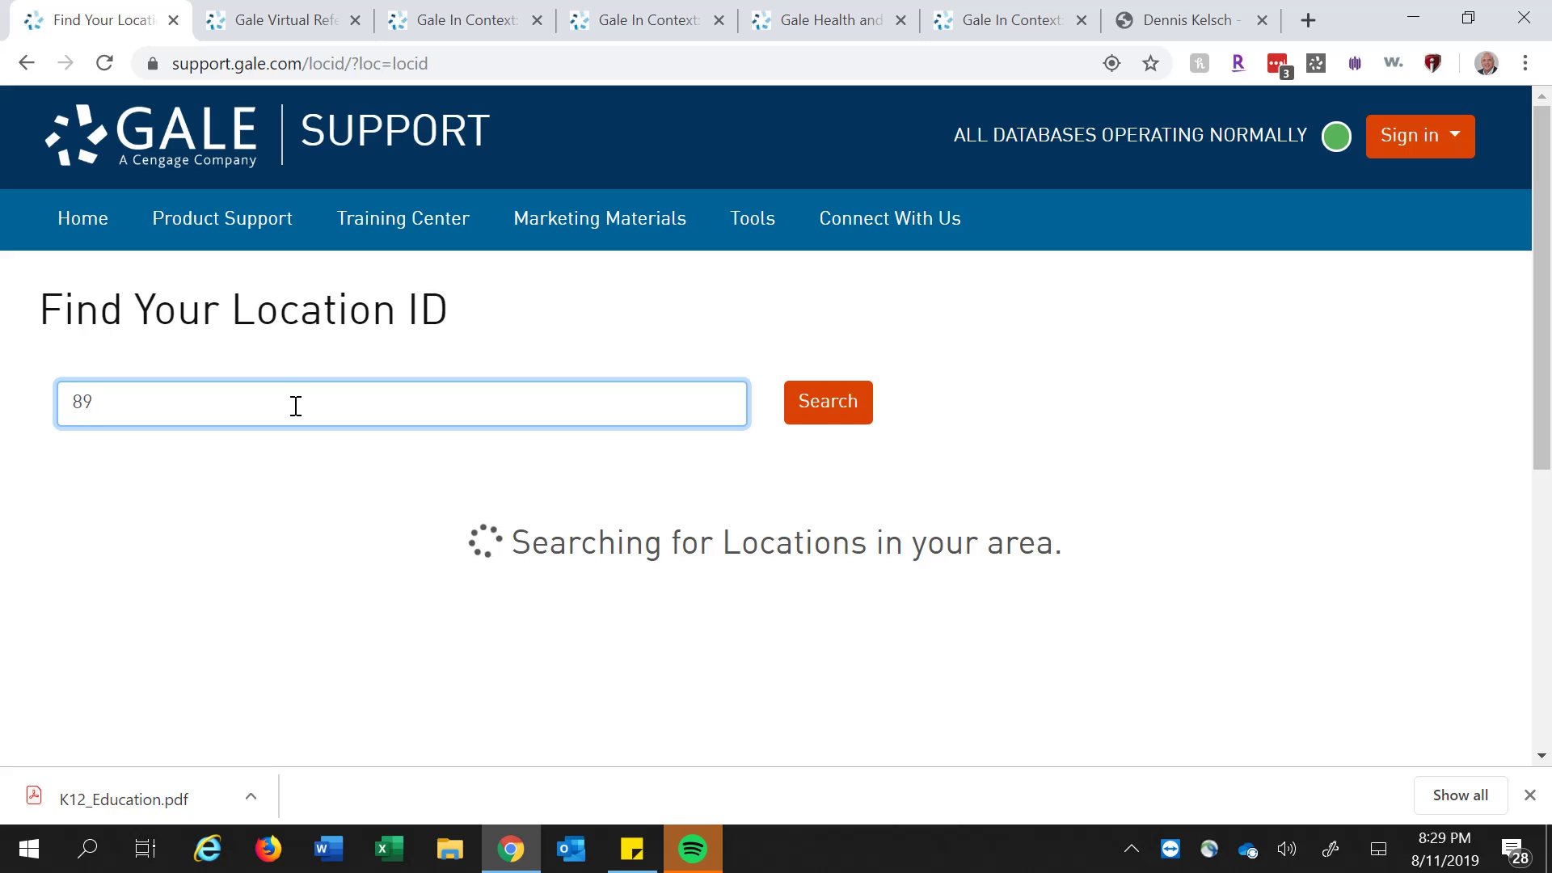
pyautogui.write('297')
pyautogui.click(838, 406)
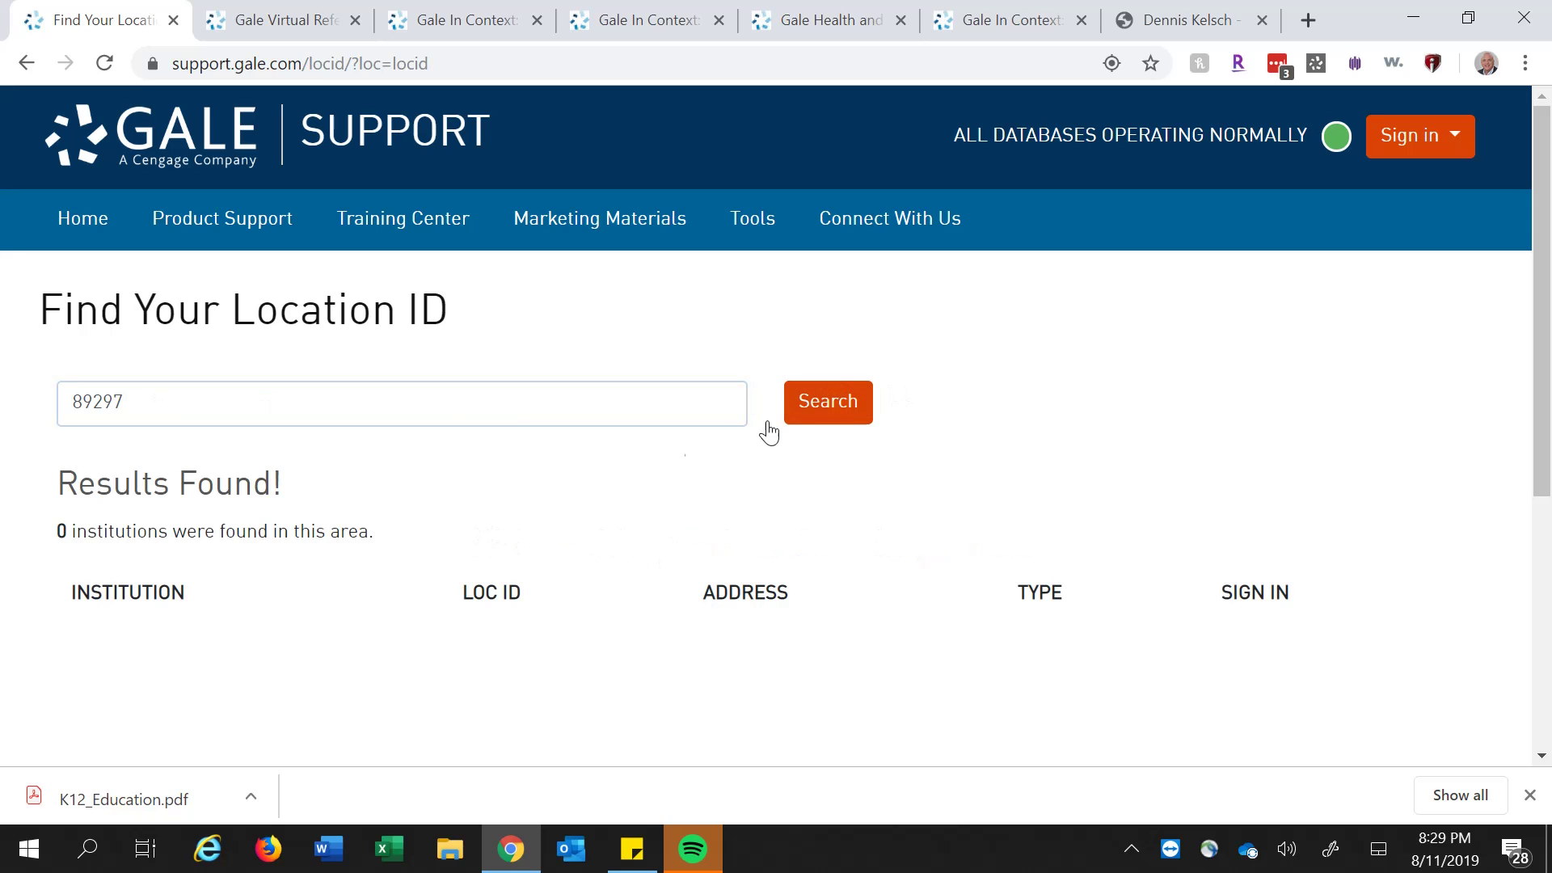
# Search for institutions in ZIP code 85297 instead and sign in to Campo Verde High School
pyautogui.click(215, 405)
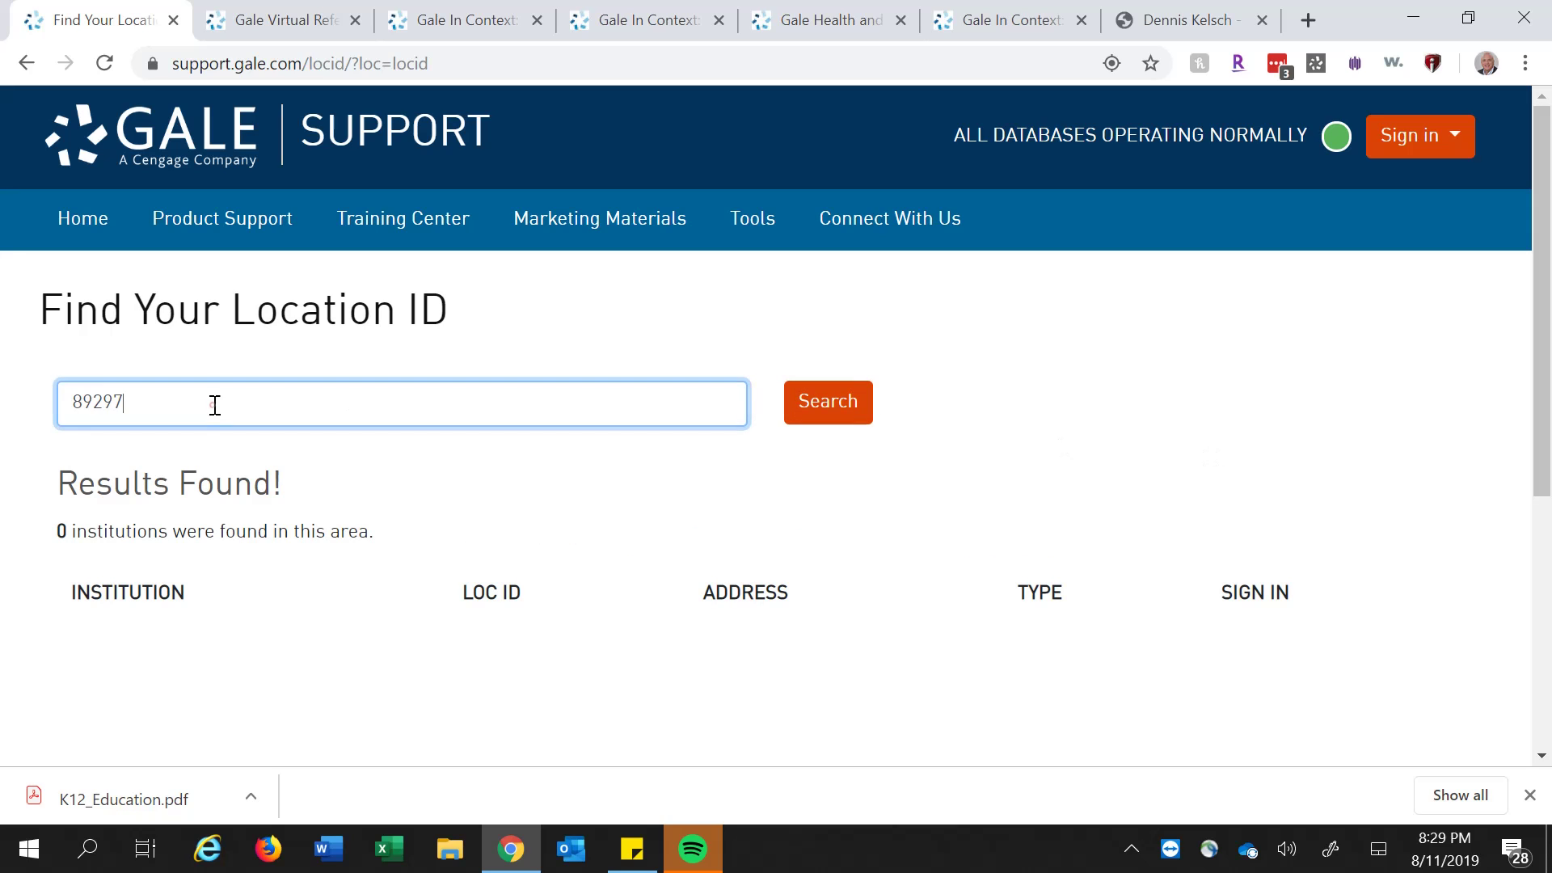
pyautogui.click(97, 404)
pyautogui.press('BackSpace')
pyautogui.write('5')
pyautogui.click(828, 414)
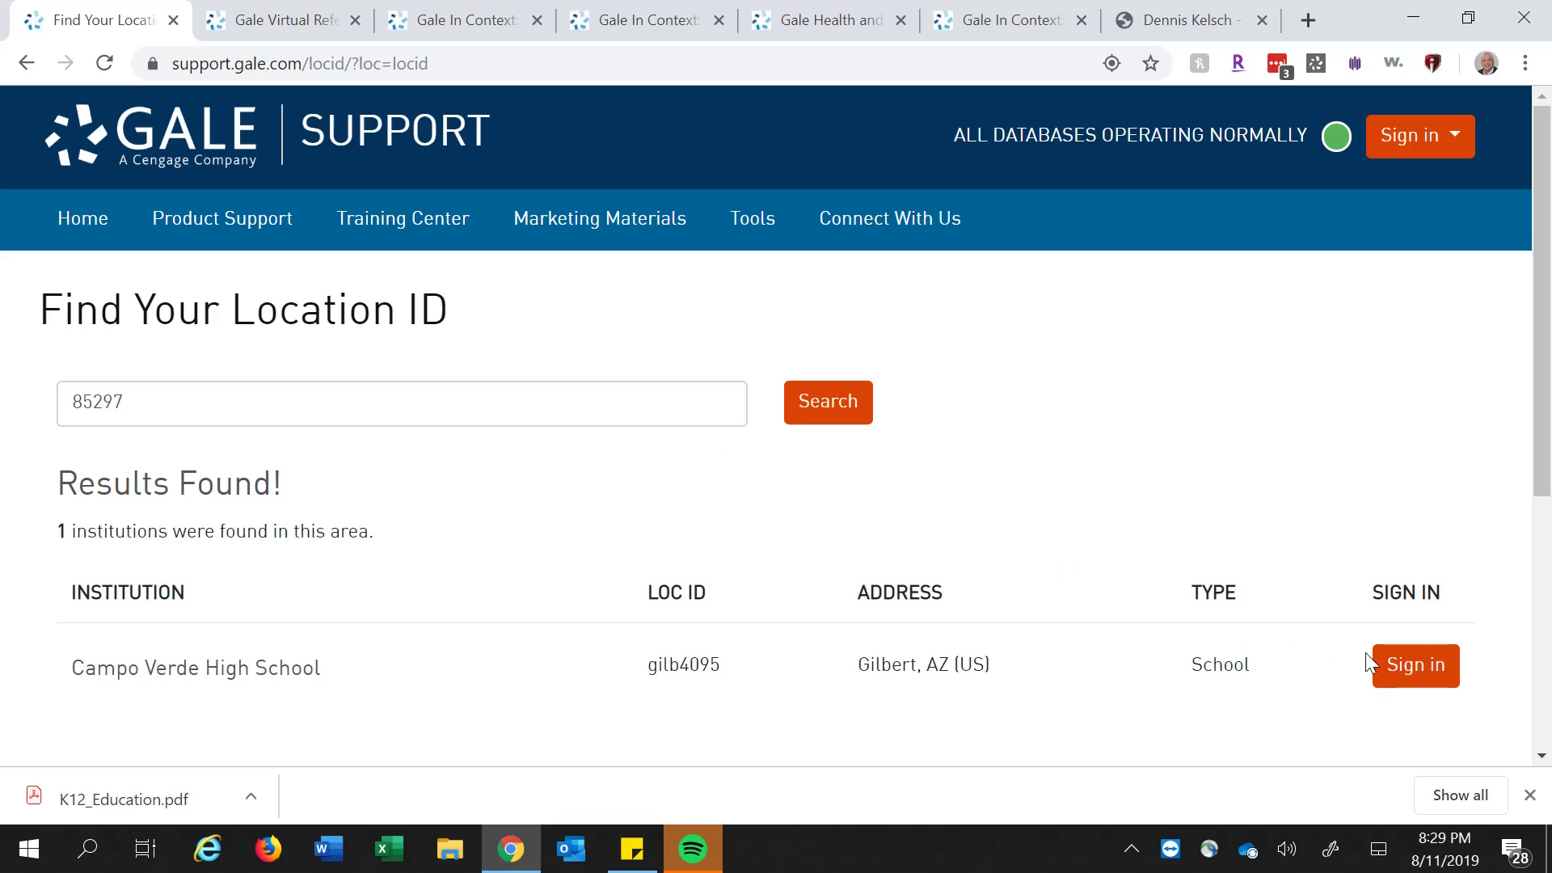
pyautogui.click(1425, 665)
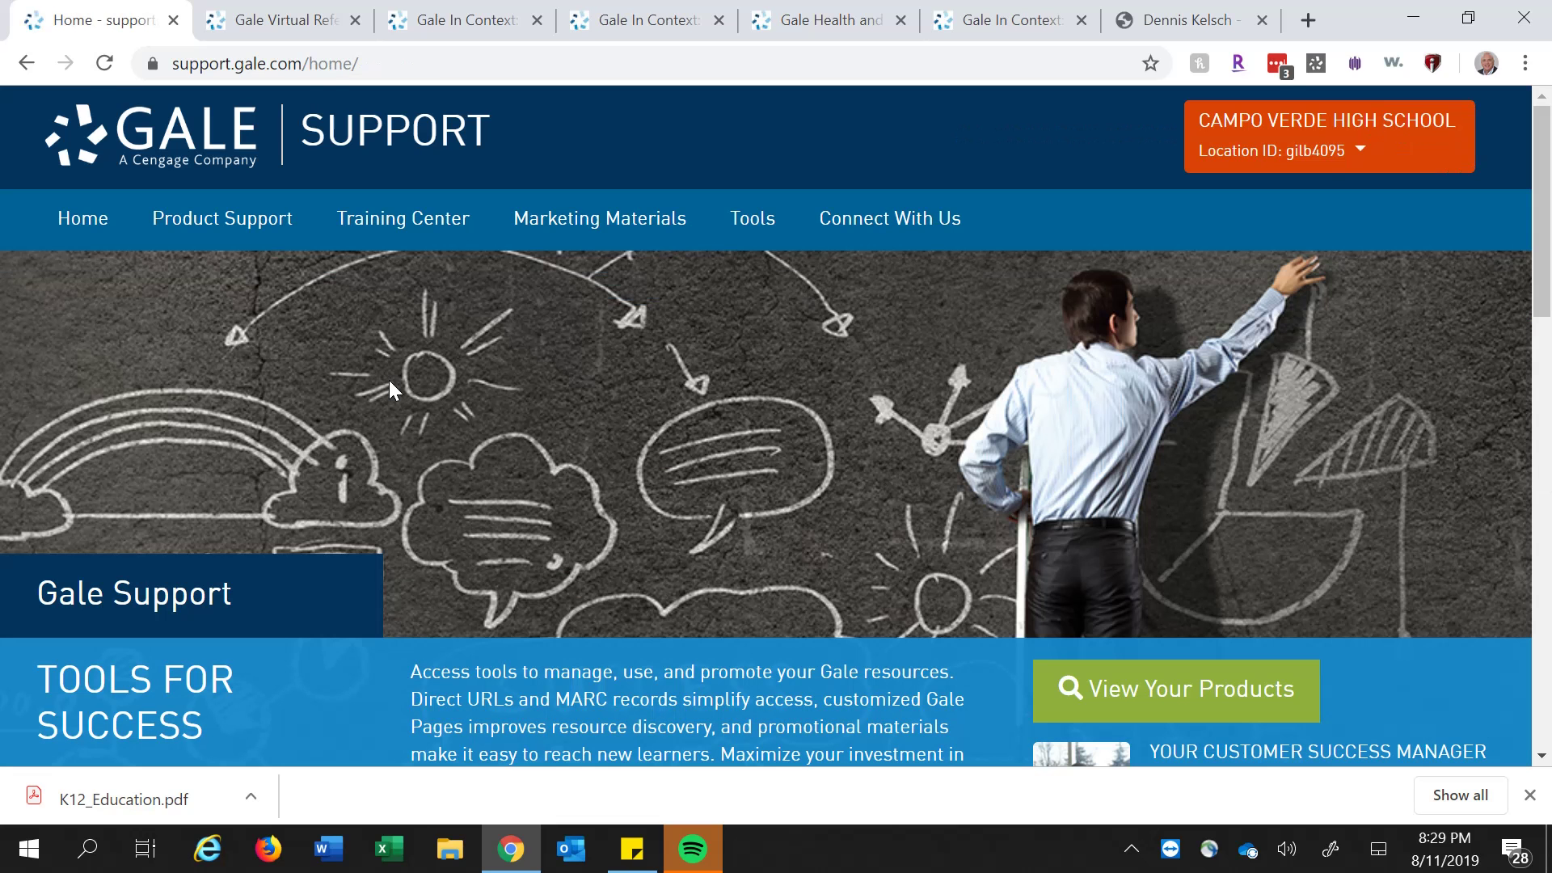
# Look over the school's support home page, including the product view and the customer success manager's contact options
pyautogui.scroll(-5, 784, 461)
pyautogui.scroll(5, 786, 461)
pyautogui.scroll(-3, 785, 463)
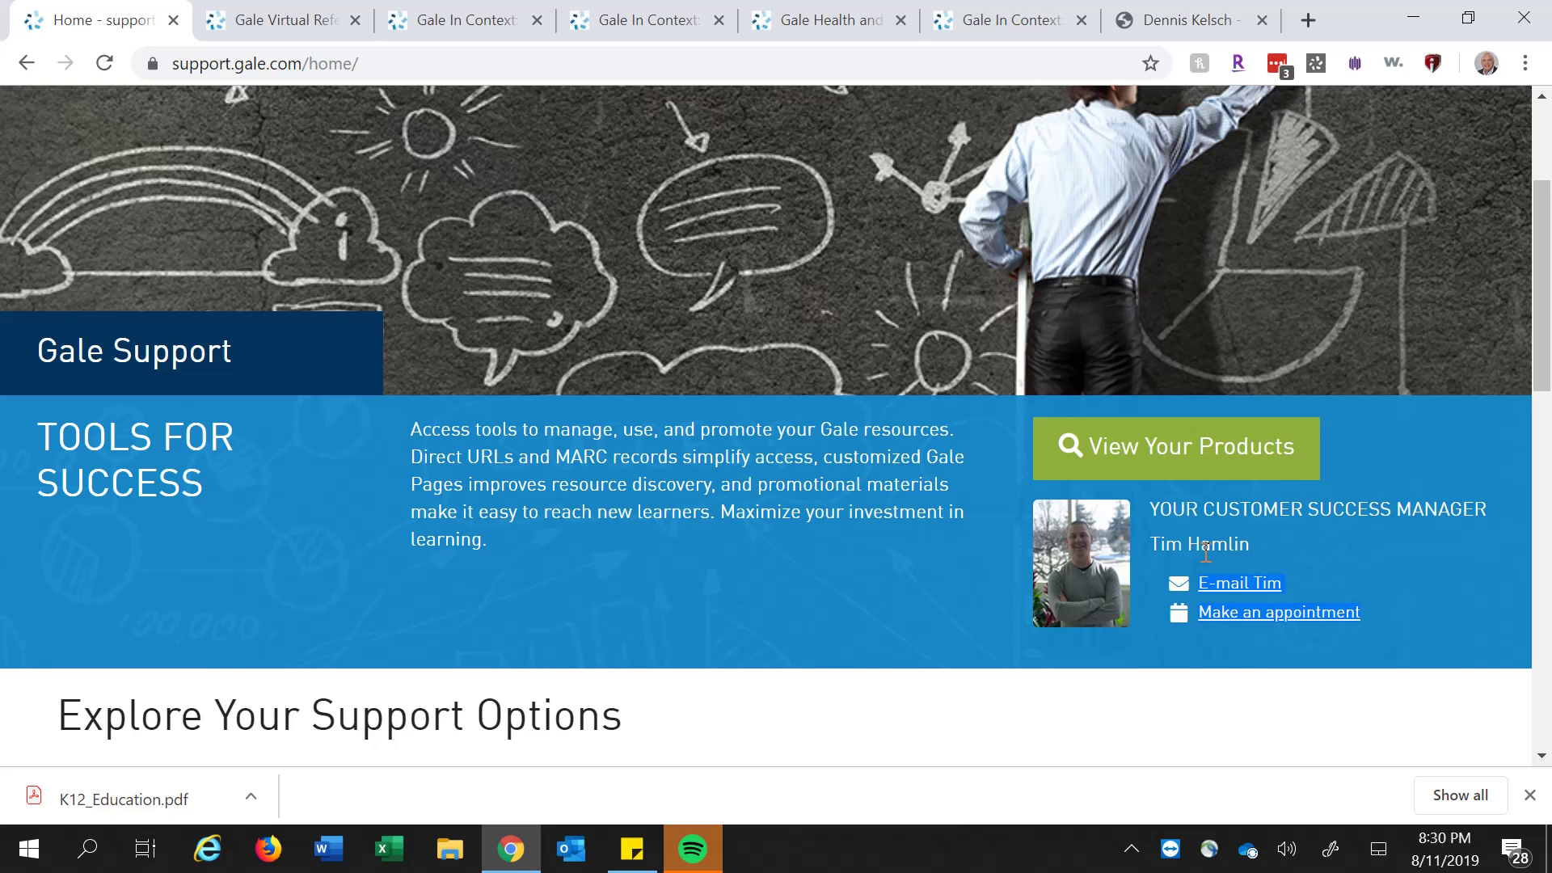
pyautogui.scroll(3, 1408, 551)
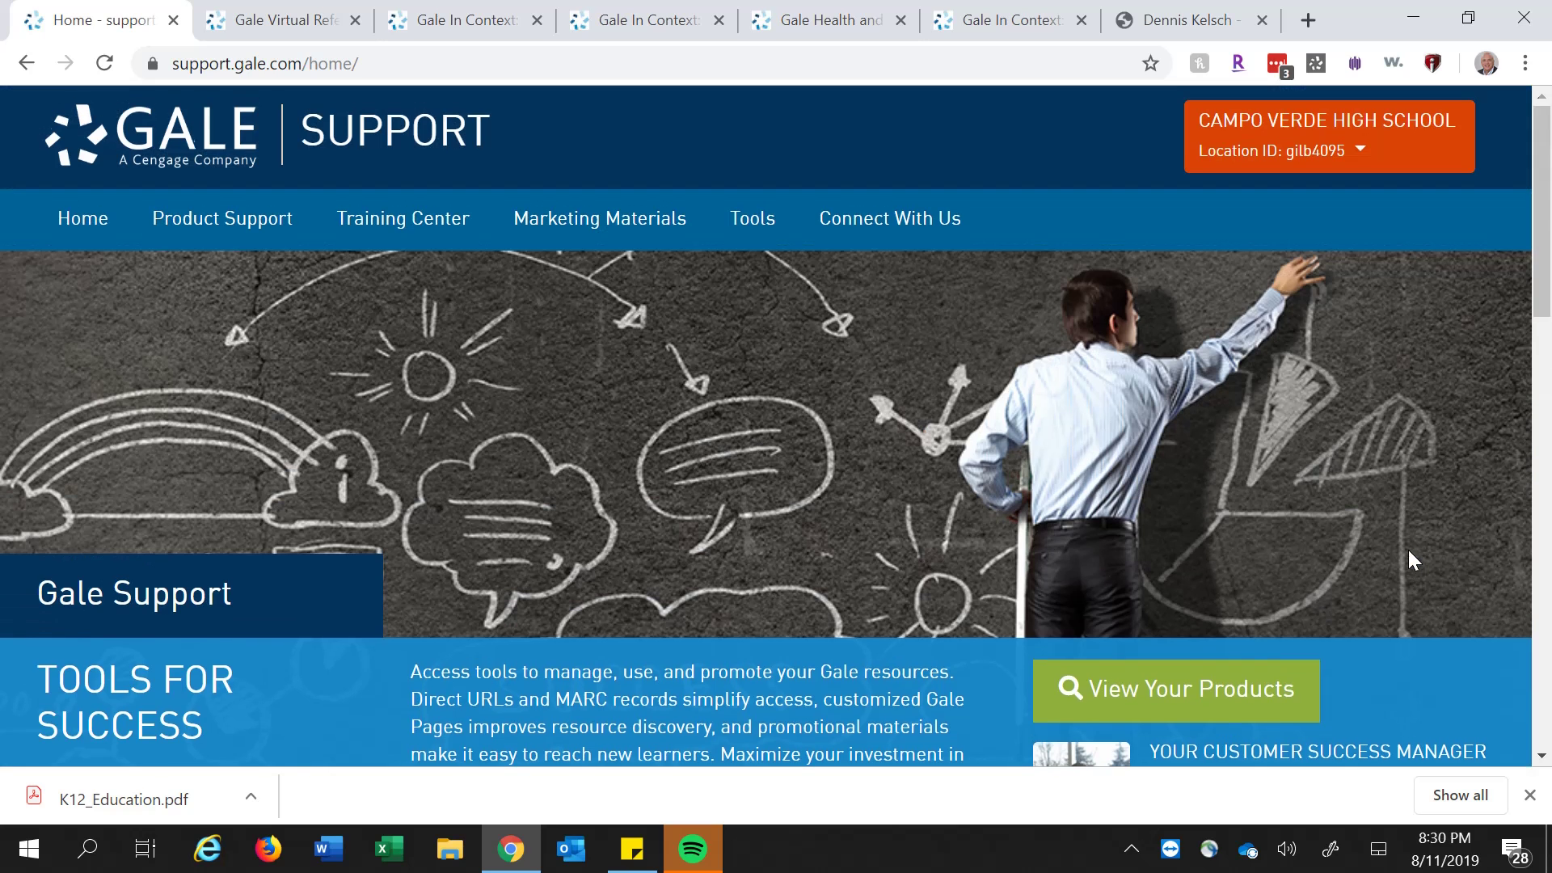
pyautogui.scroll(-3, 1408, 551)
pyautogui.scroll(2, 1270, 570)
pyautogui.scroll(1, 1271, 579)
# Review the resources offered under Product Support, Training Center, Marketing Materials and Tools
pyautogui.moveTo(183, 241)
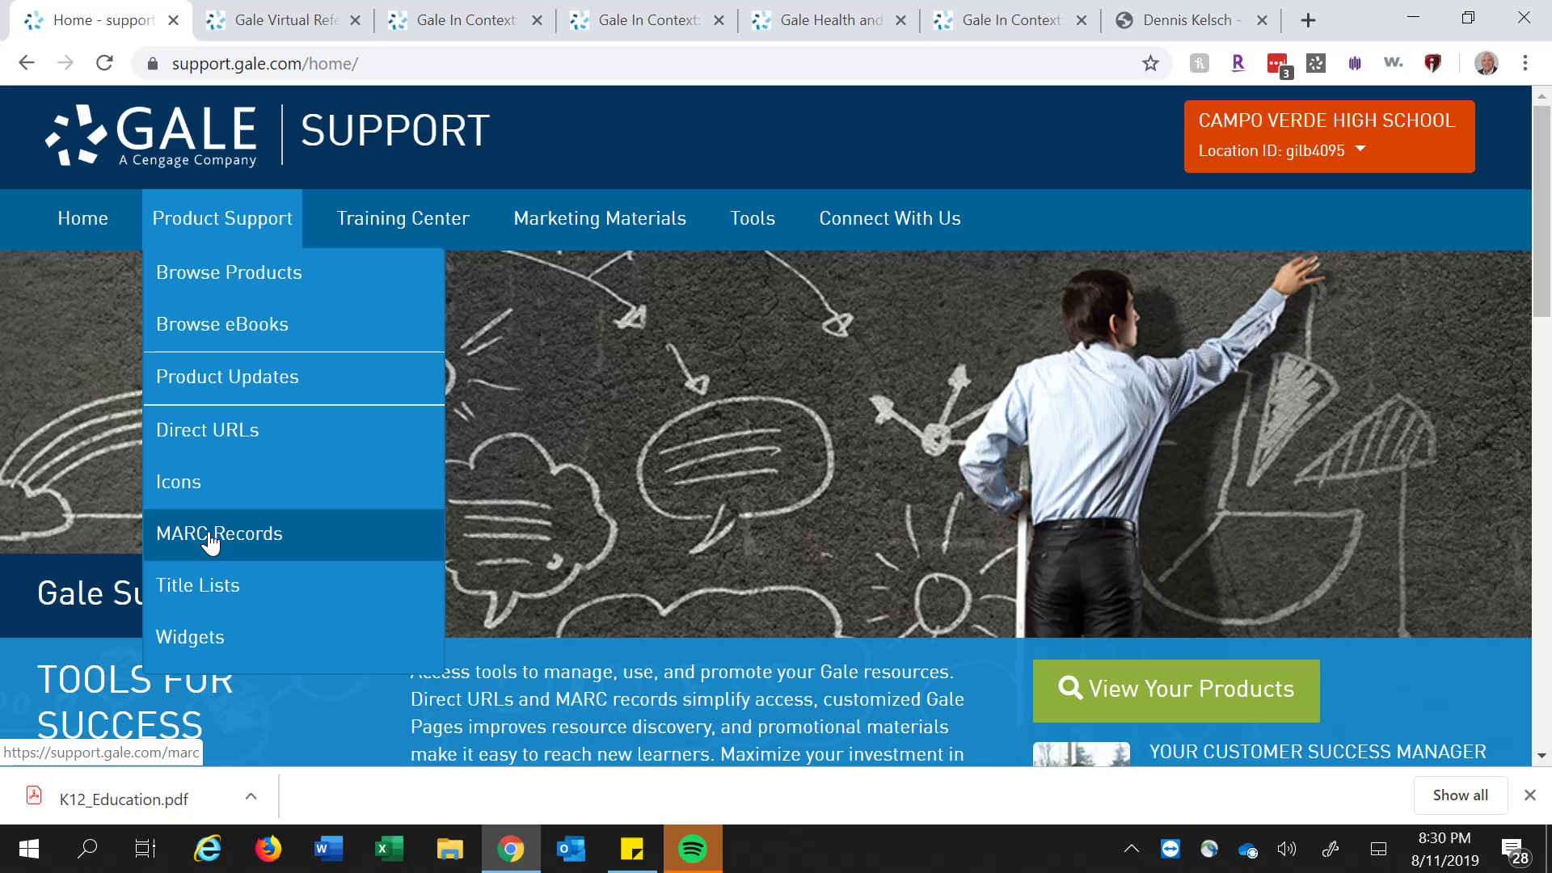
pyautogui.moveTo(399, 235)
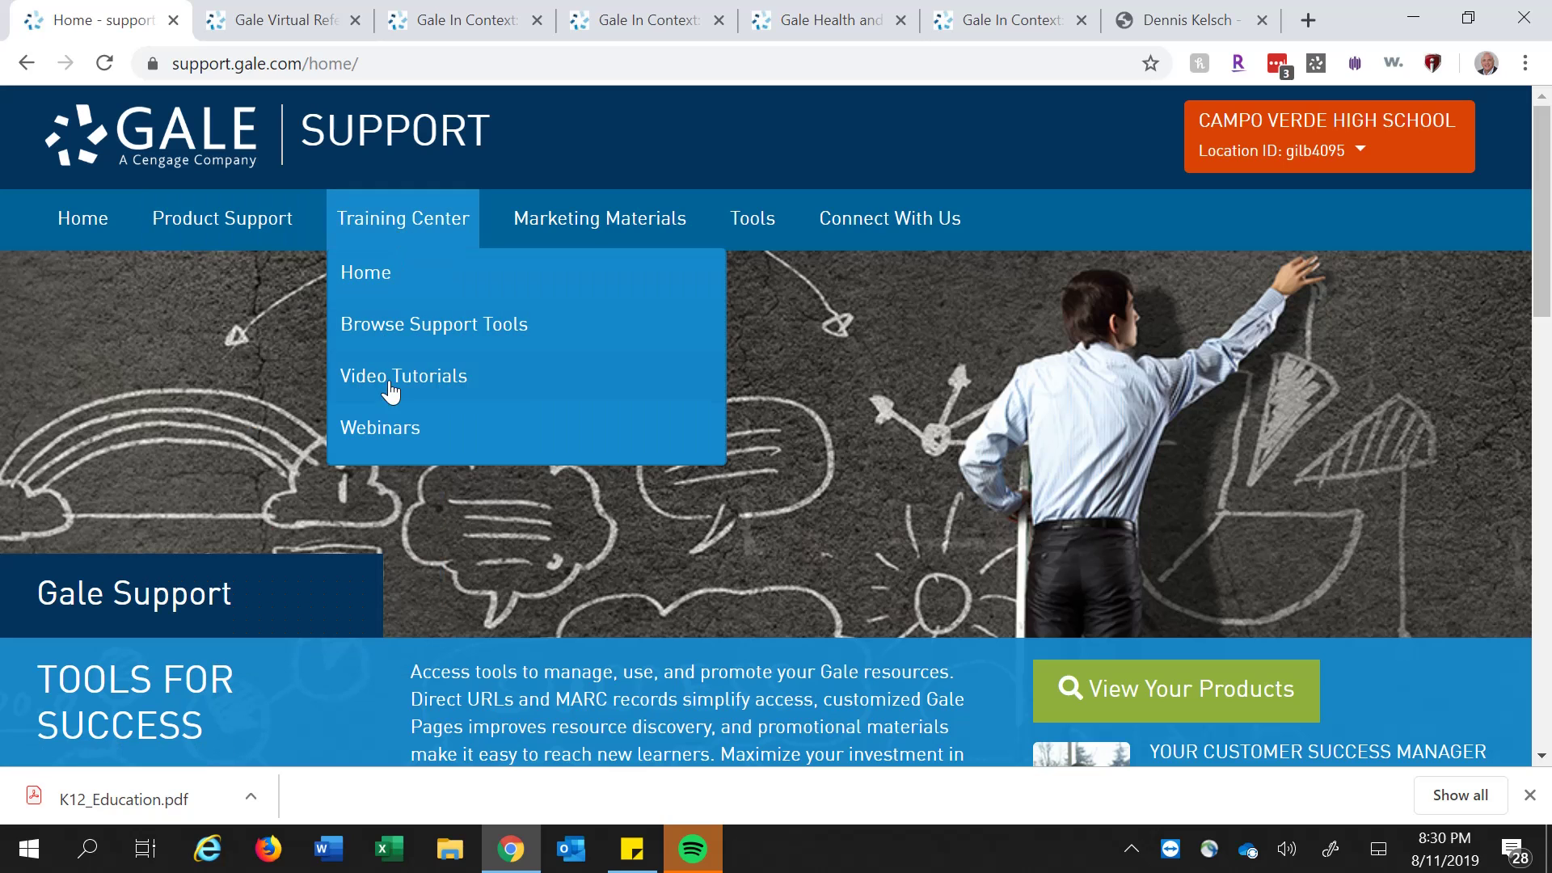
pyautogui.moveTo(638, 239)
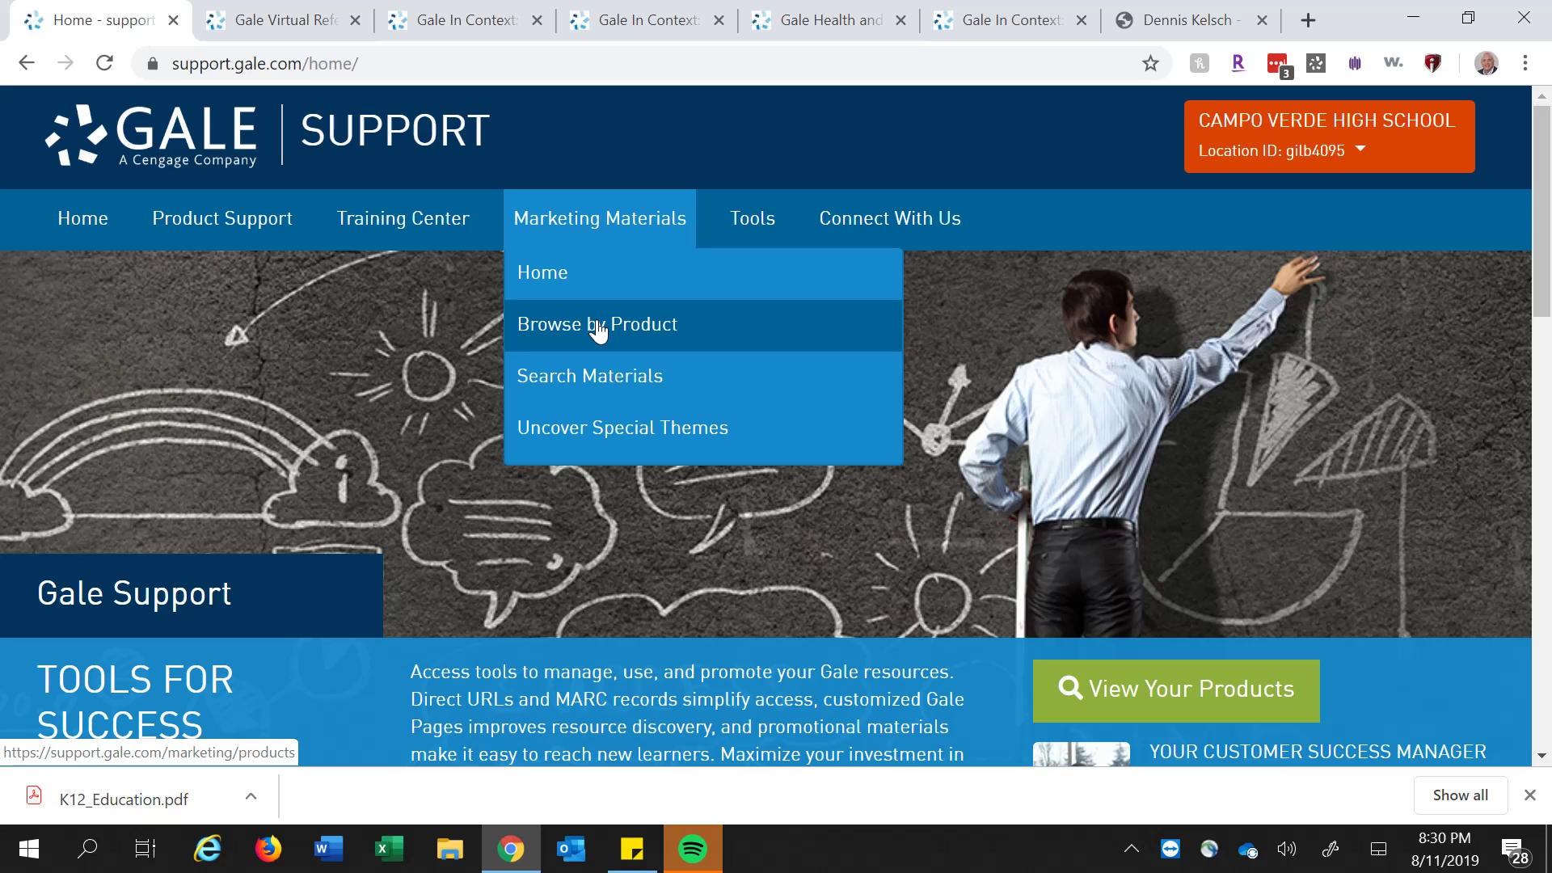
pyautogui.moveTo(768, 232)
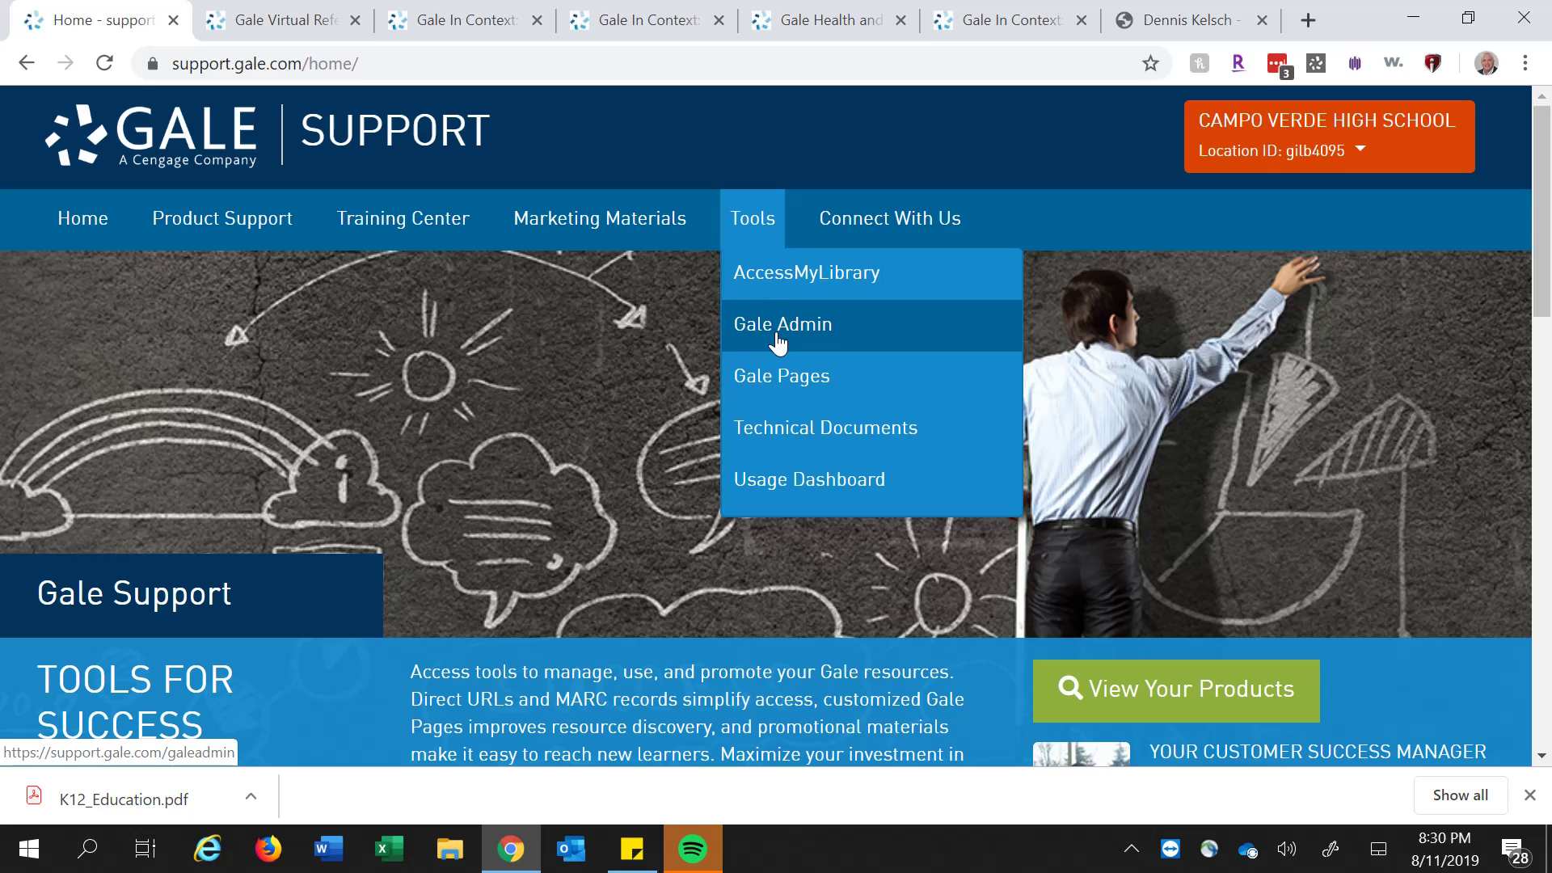
# Switch to the Gale In Context: Biography home page and start a basic search
pyautogui.click(992, 31)
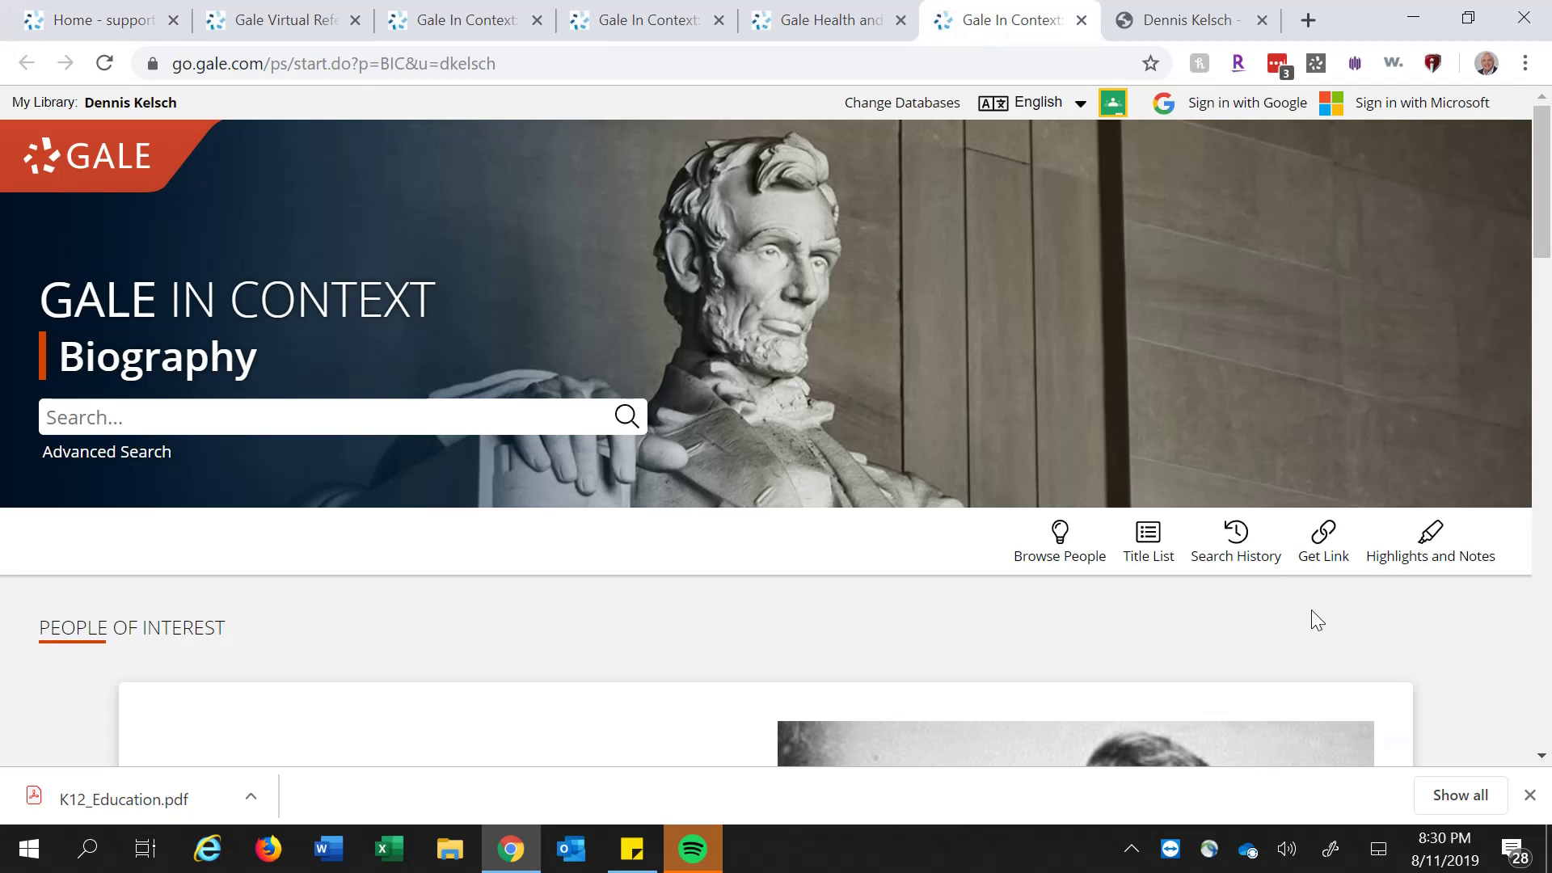
pyautogui.click(135, 432)
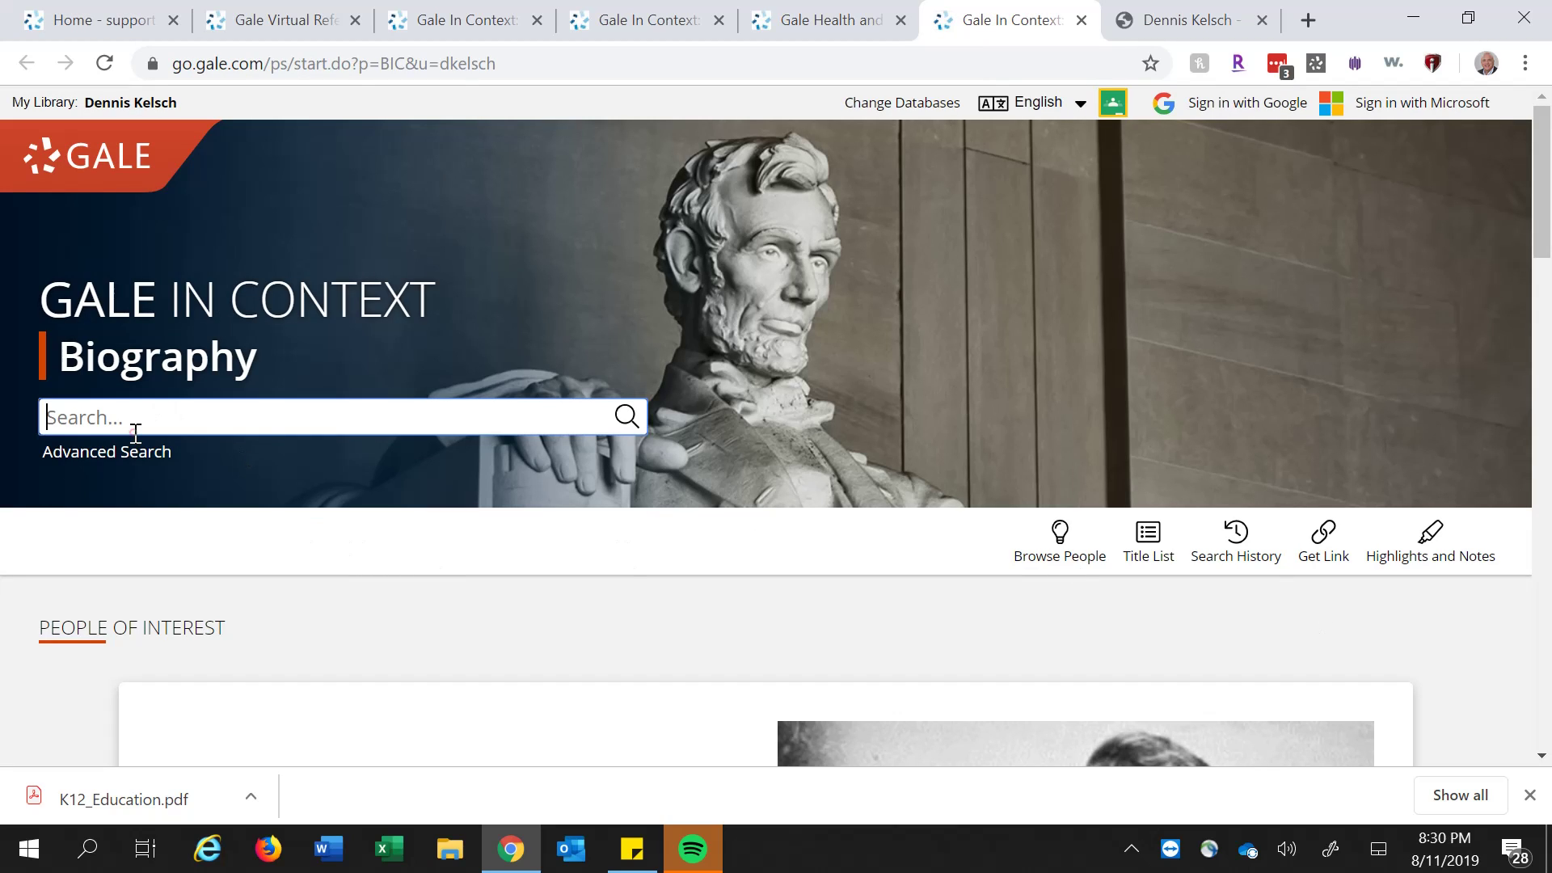